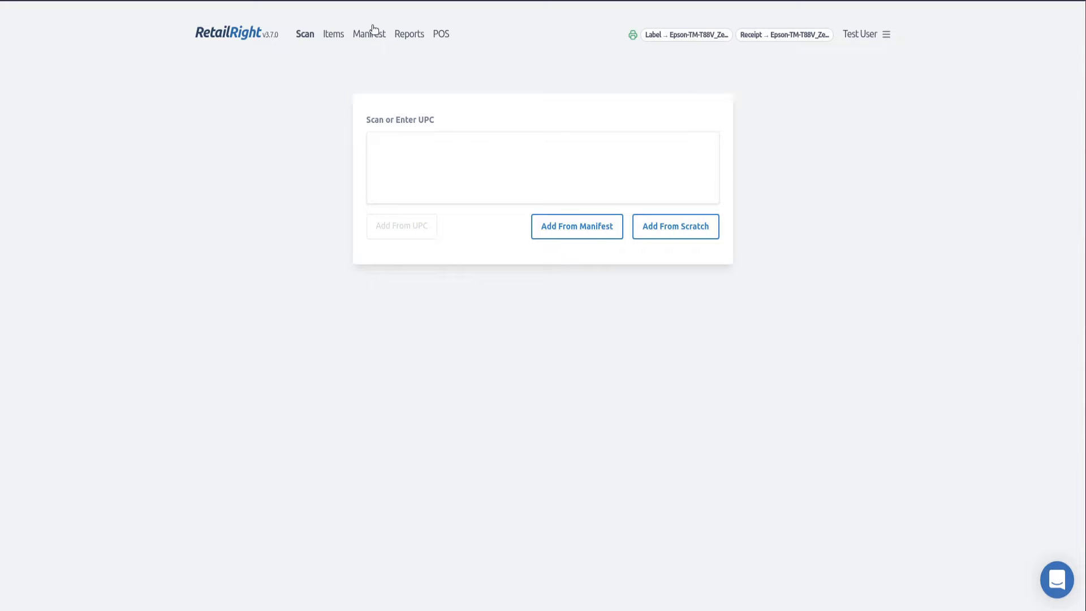
Open the Items section and its Import page in RetailRight.
click(333, 37)
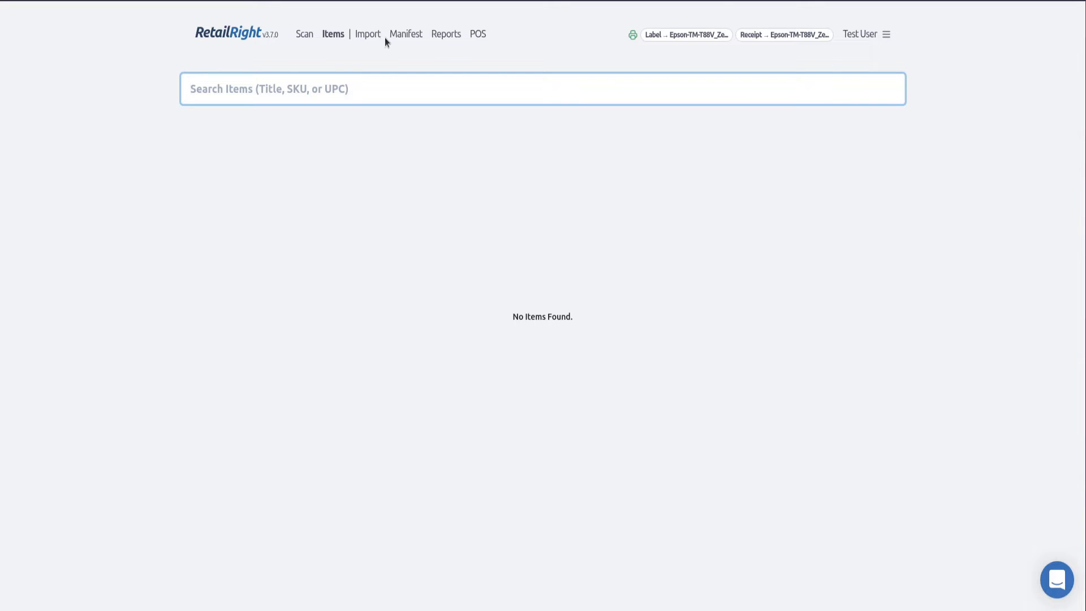
click(367, 37)
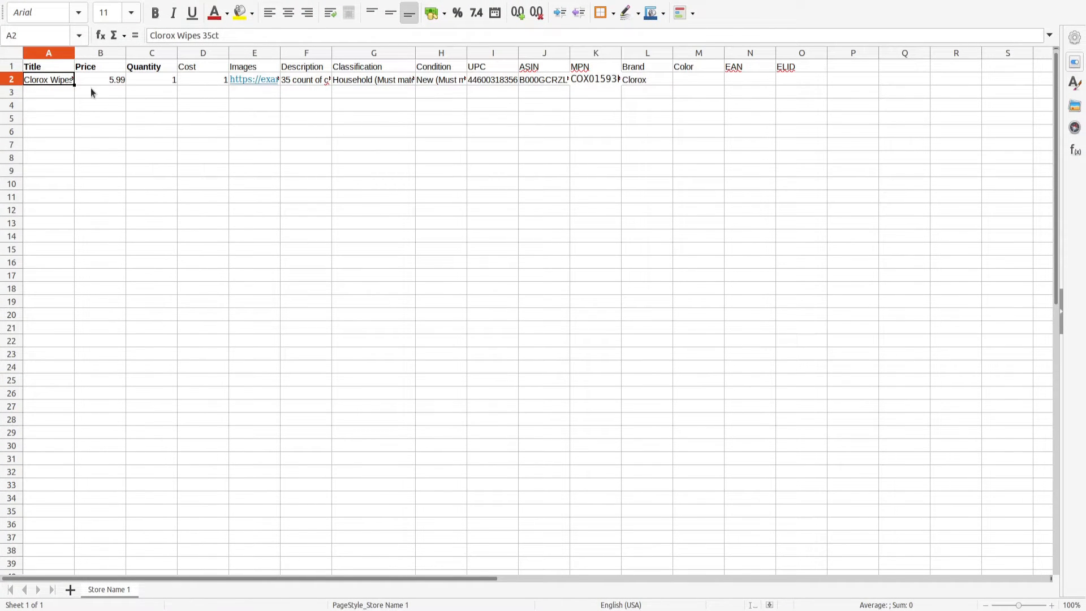
Examine the import template's Title, Price and Quantity headers and the sample item's values.
click(52, 67)
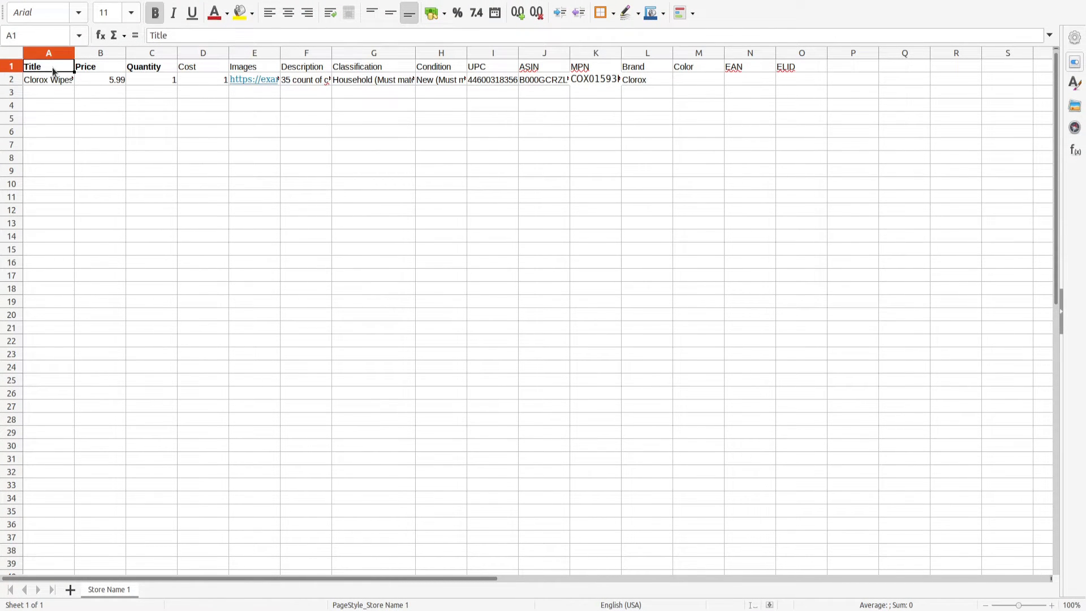
click(93, 73)
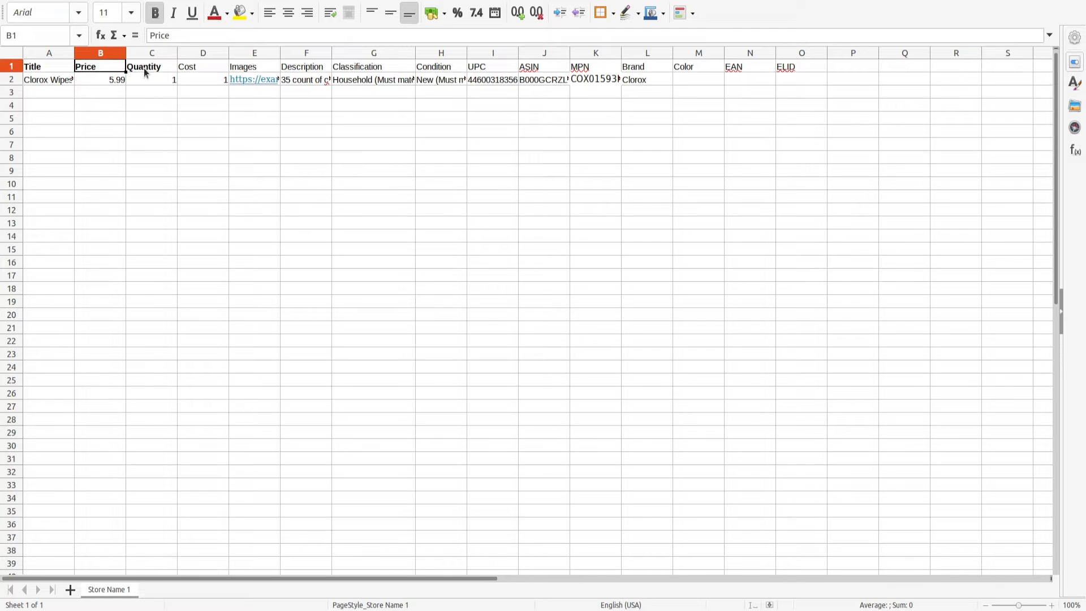
click(146, 72)
click(43, 69)
click(103, 69)
click(165, 69)
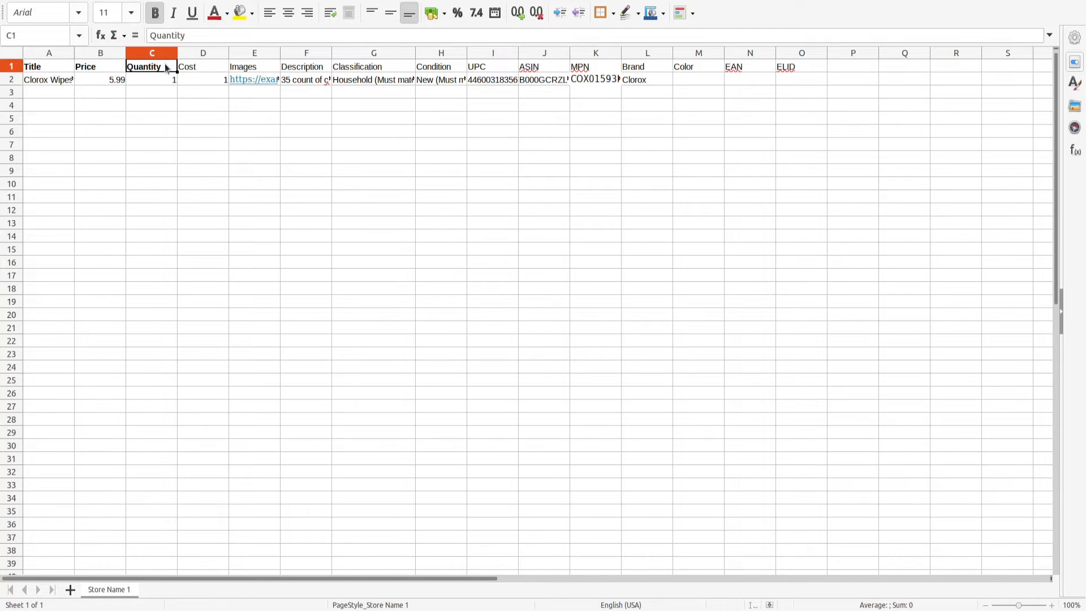
click(149, 105)
click(145, 79)
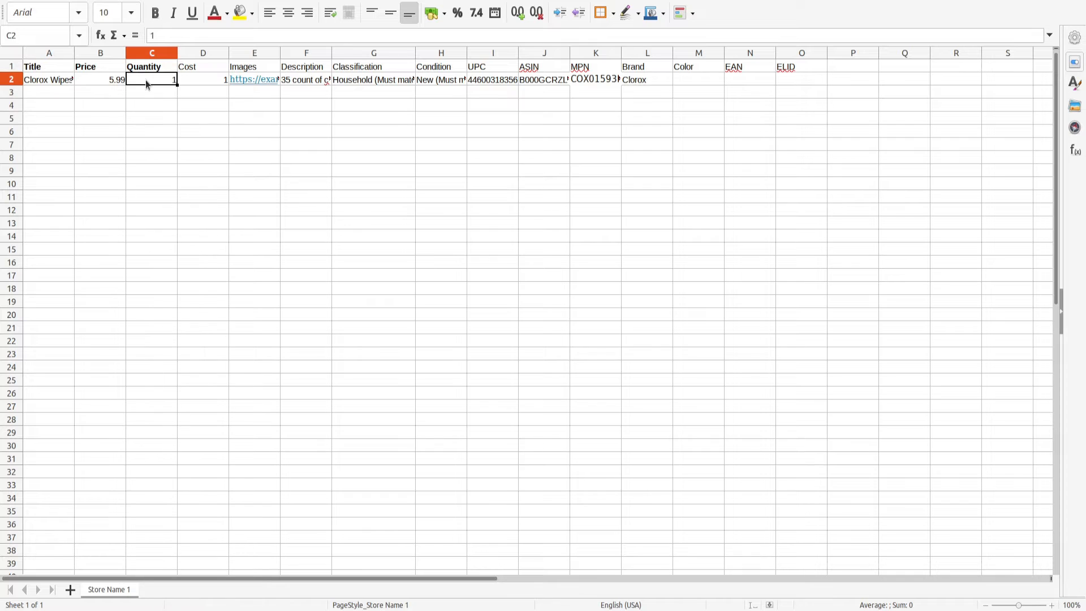
click(150, 94)
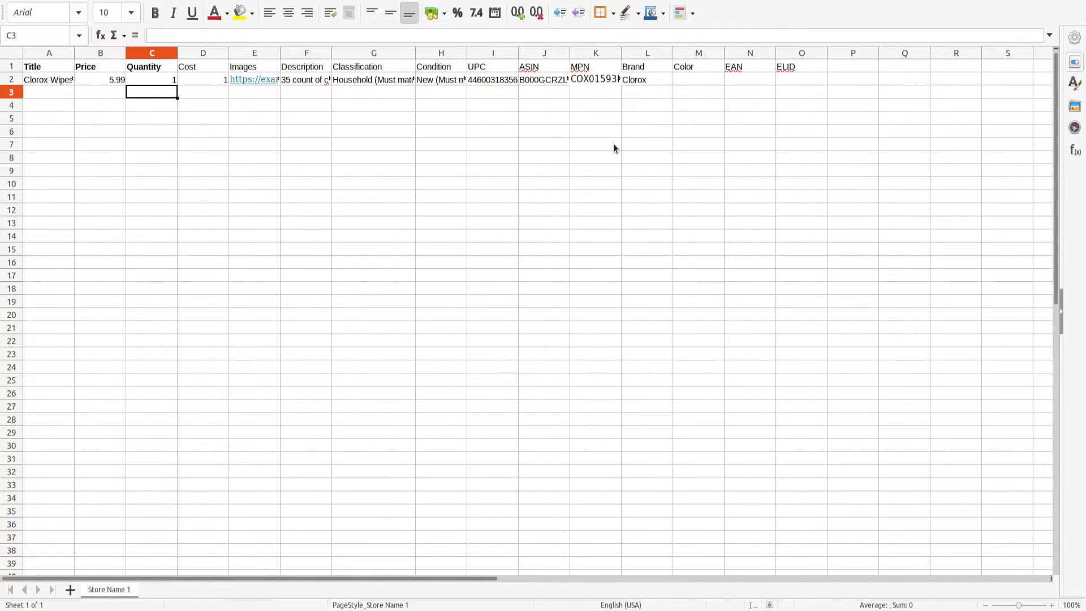
Add a new sheet to the template and rename it Store Name 2.
click(71, 590)
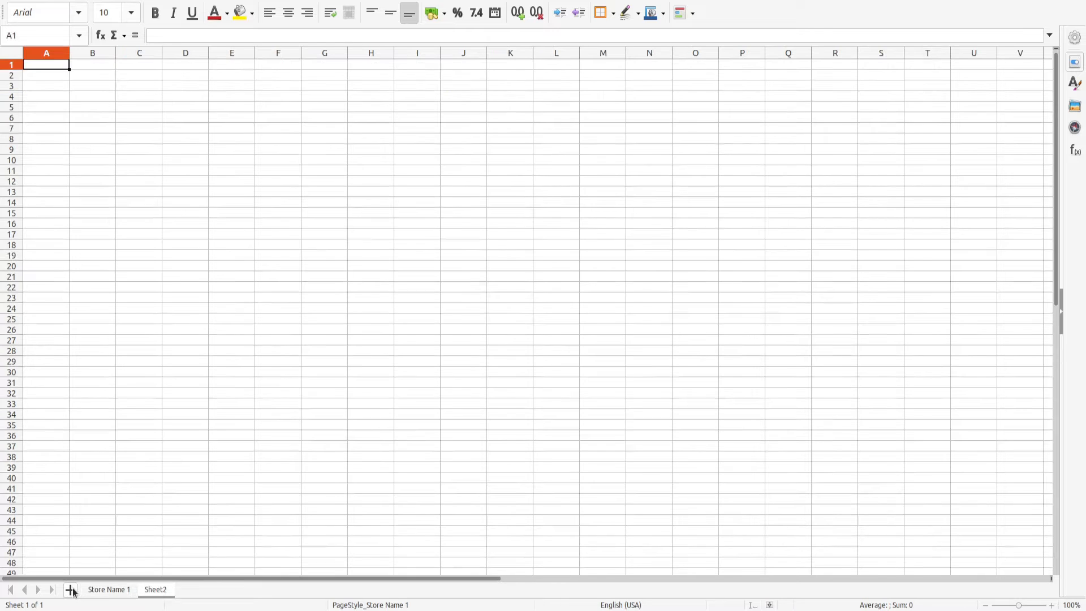
double_click(151, 591)
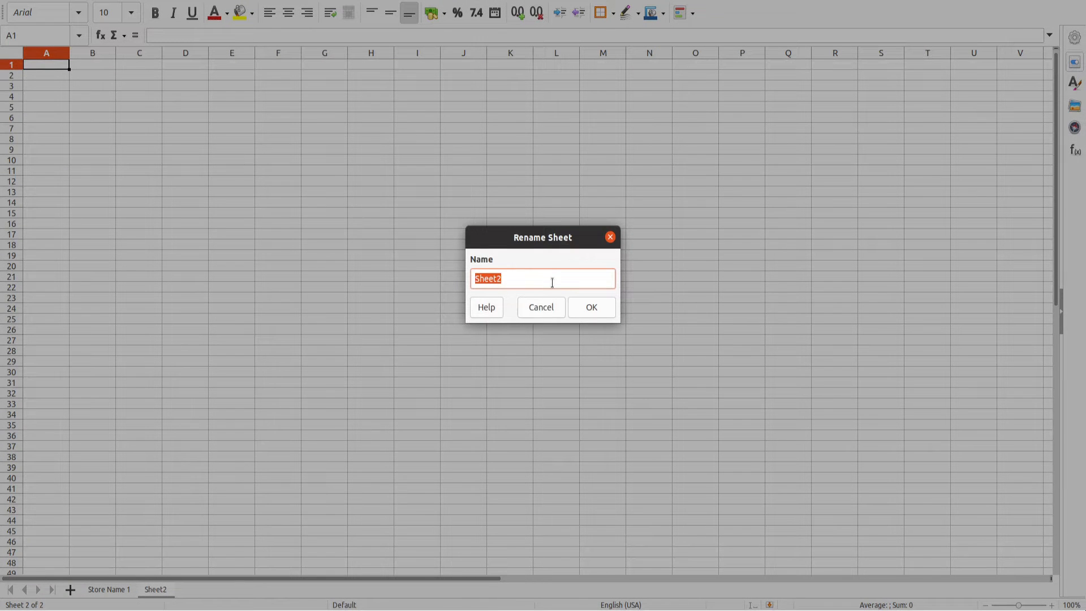
text(Store Name 2)
click(593, 310)
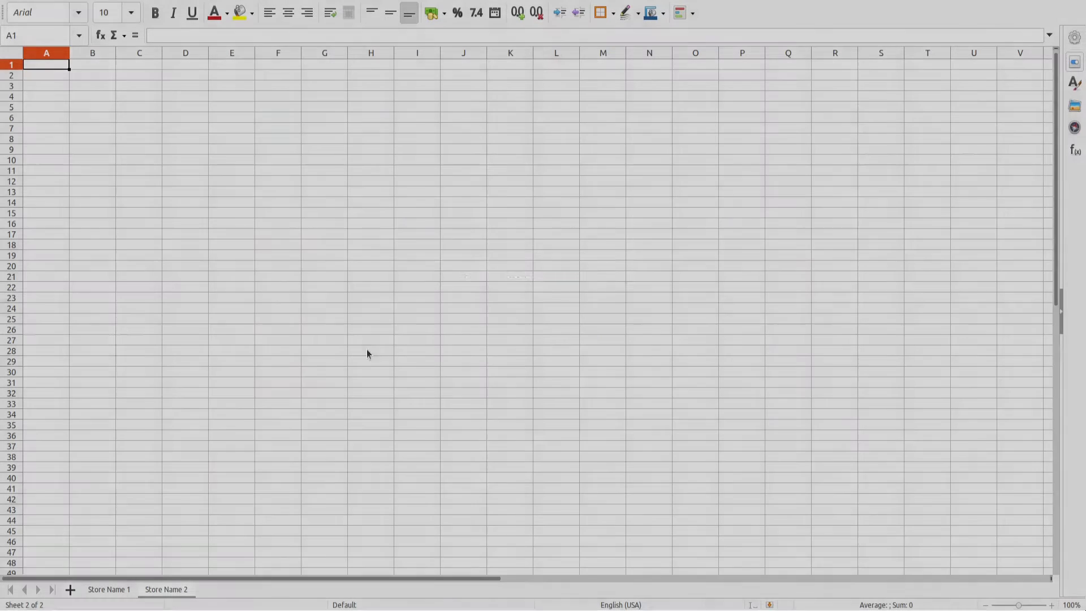
Switch between the Store Name 1 and Store Name 2 sheets.
click(109, 590)
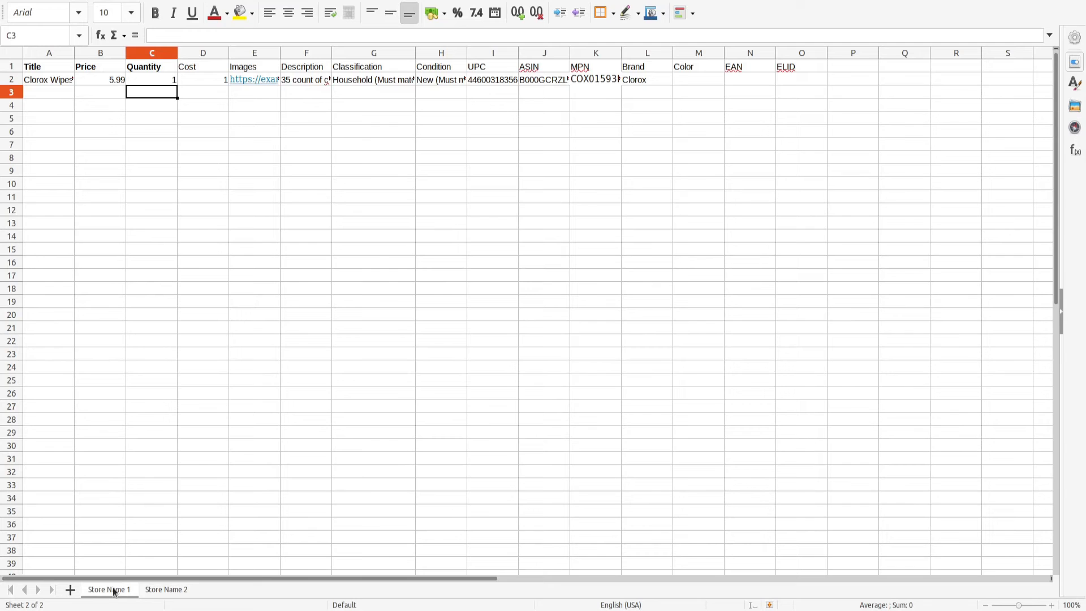
click(181, 594)
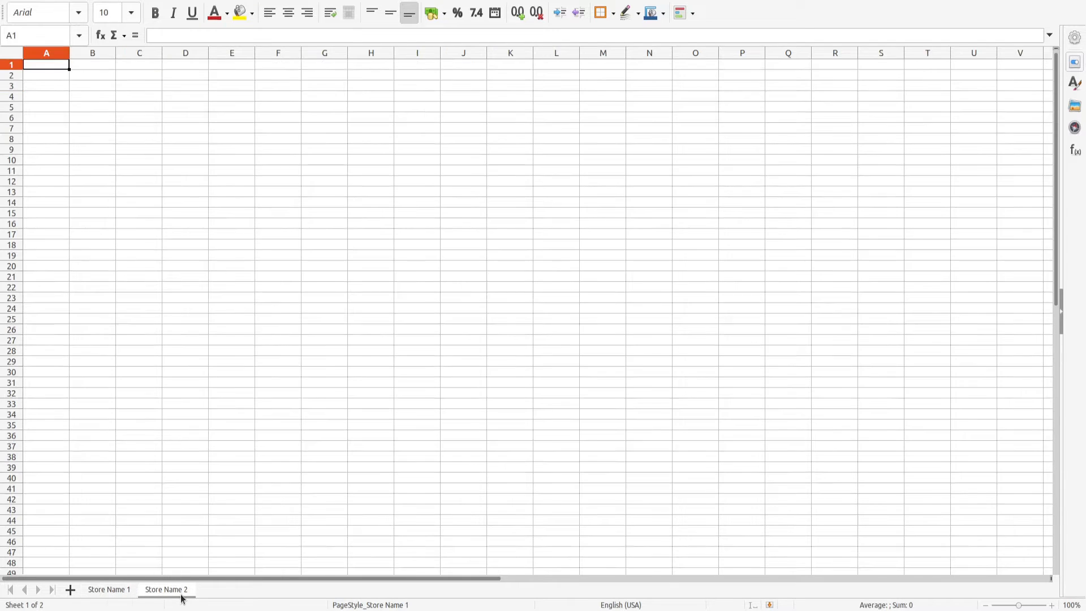
click(107, 592)
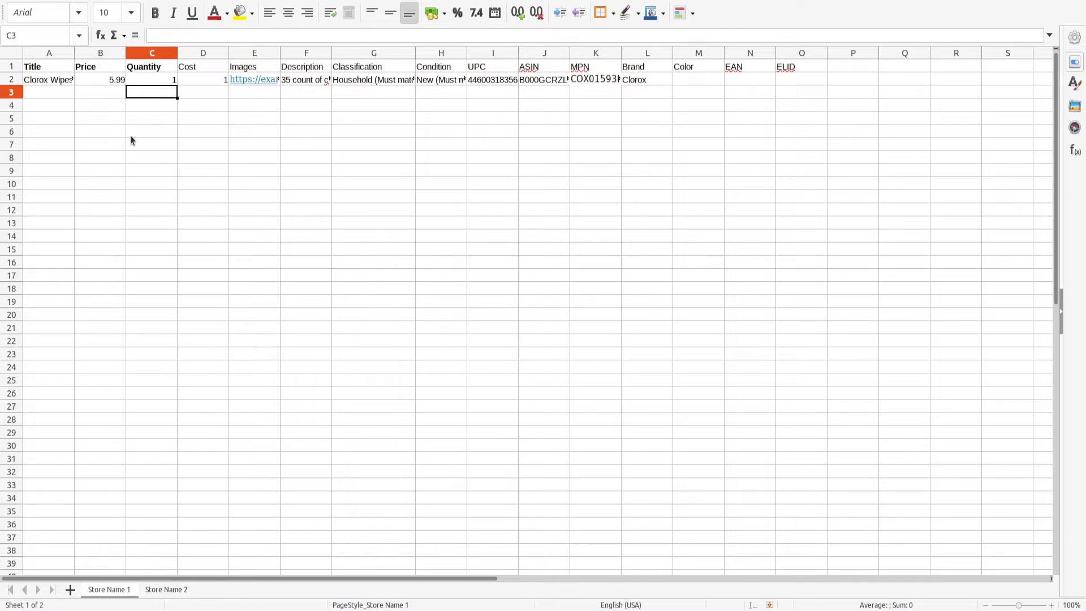
Examine the sample row's Title, Price, Quantity, Cost, Images and Description cells.
click(35, 68)
click(39, 81)
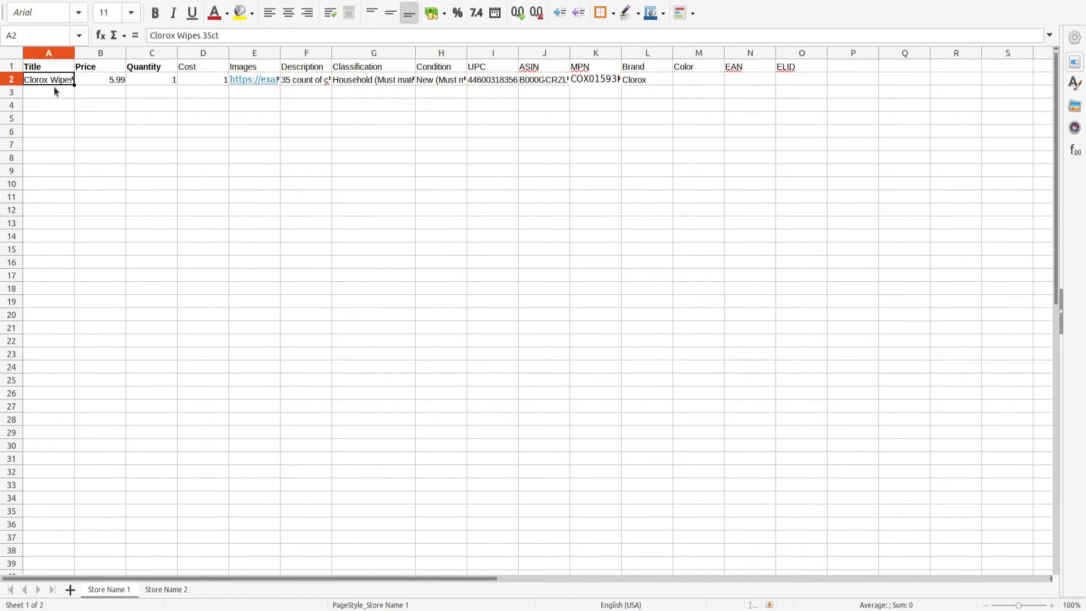
drag(43, 100, 154, 102)
click(83, 157)
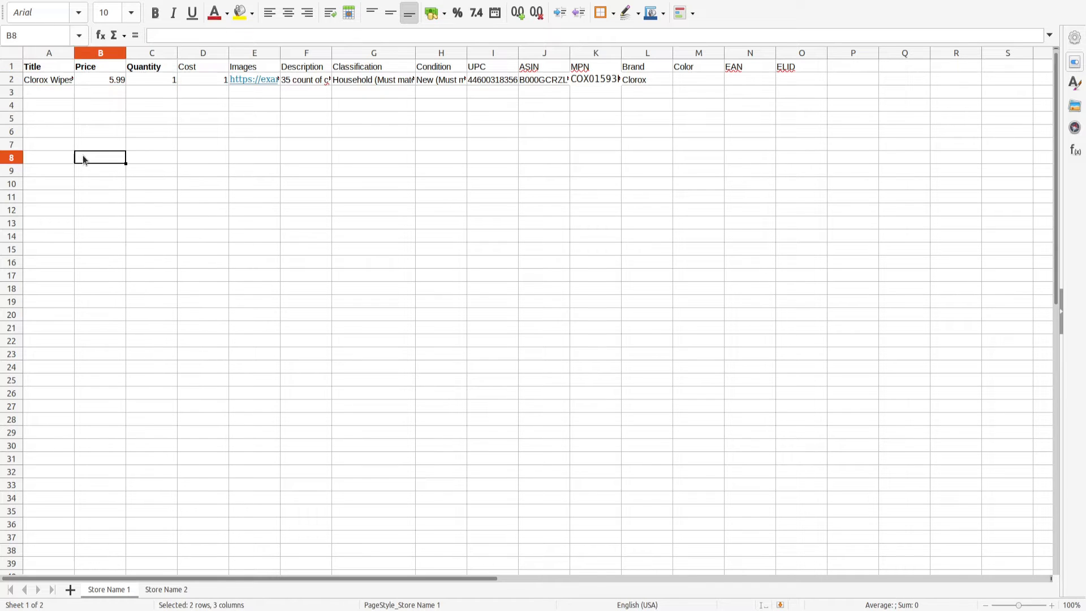
click(189, 84)
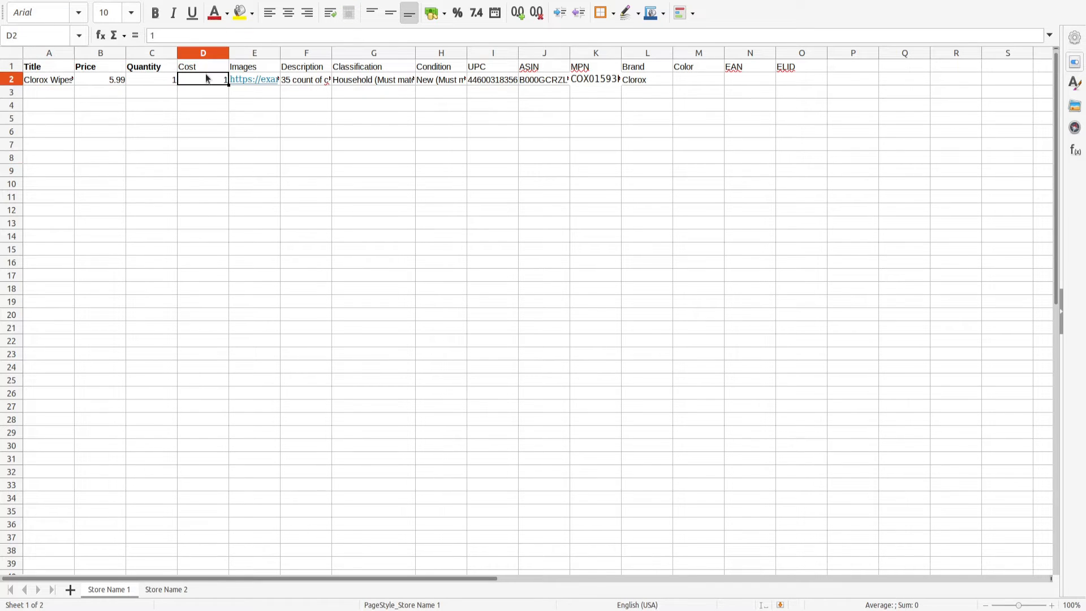
click(252, 78)
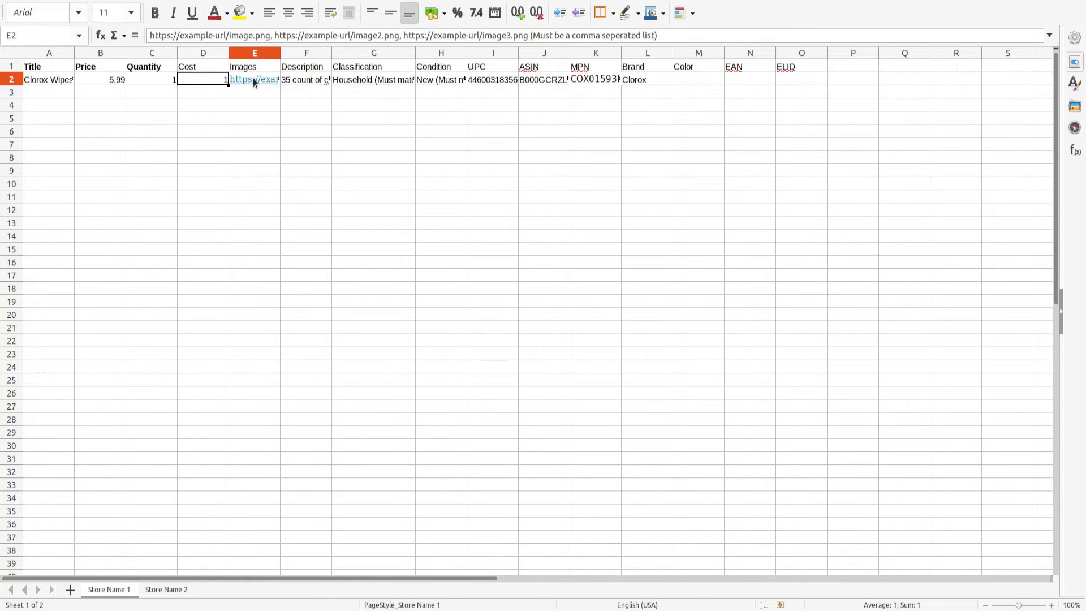
click(402, 35)
click(304, 116)
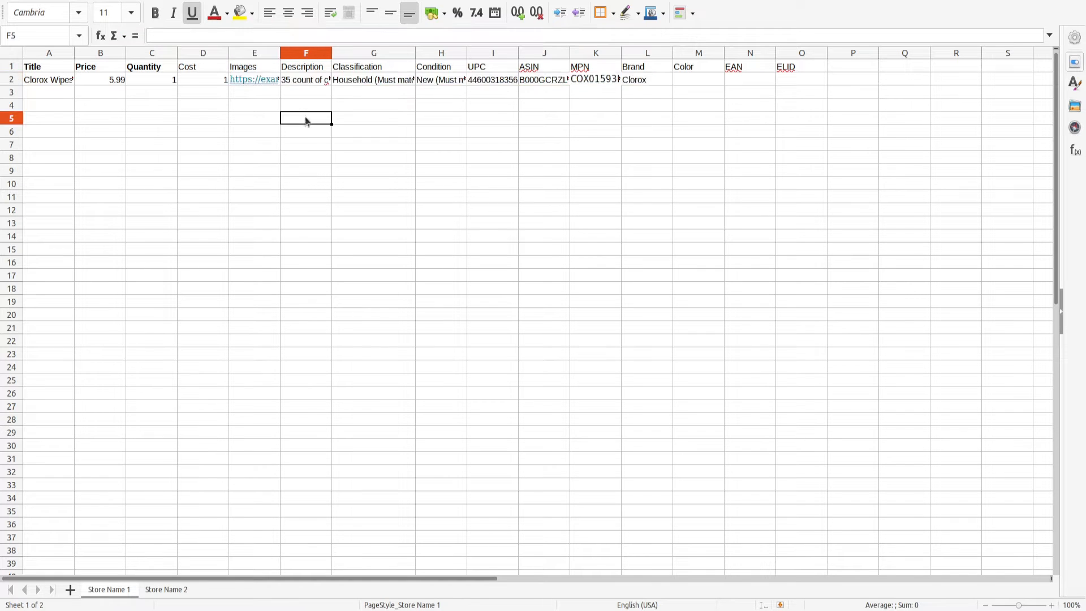
click(311, 80)
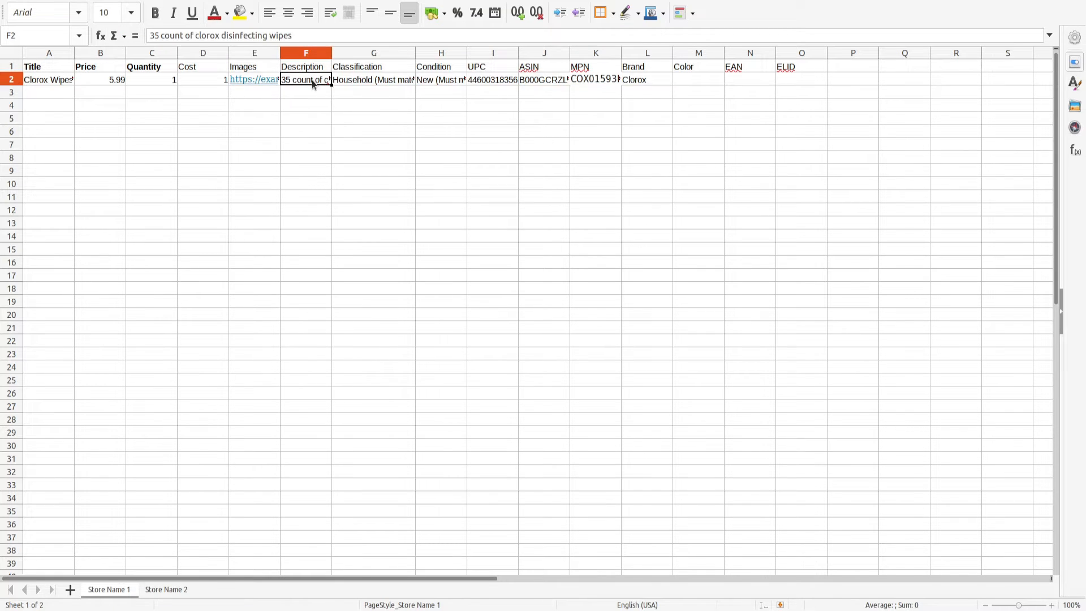
click(353, 82)
click(433, 84)
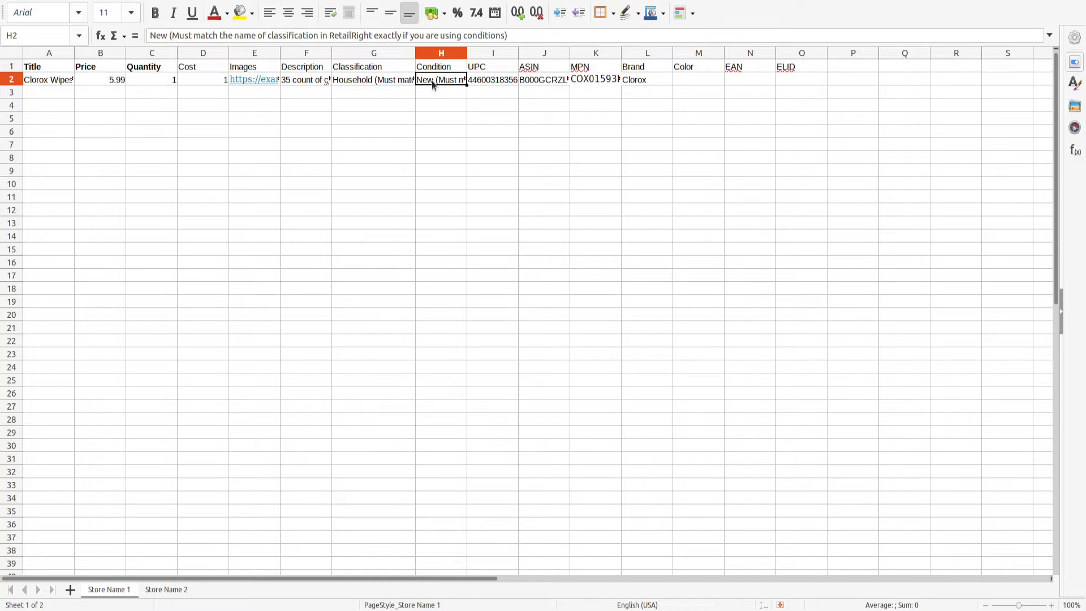
Examine the sample row's Classification, Condition, UPC, ASIN, MPN, Brand, Color, EAN and ELID cells.
click(348, 80)
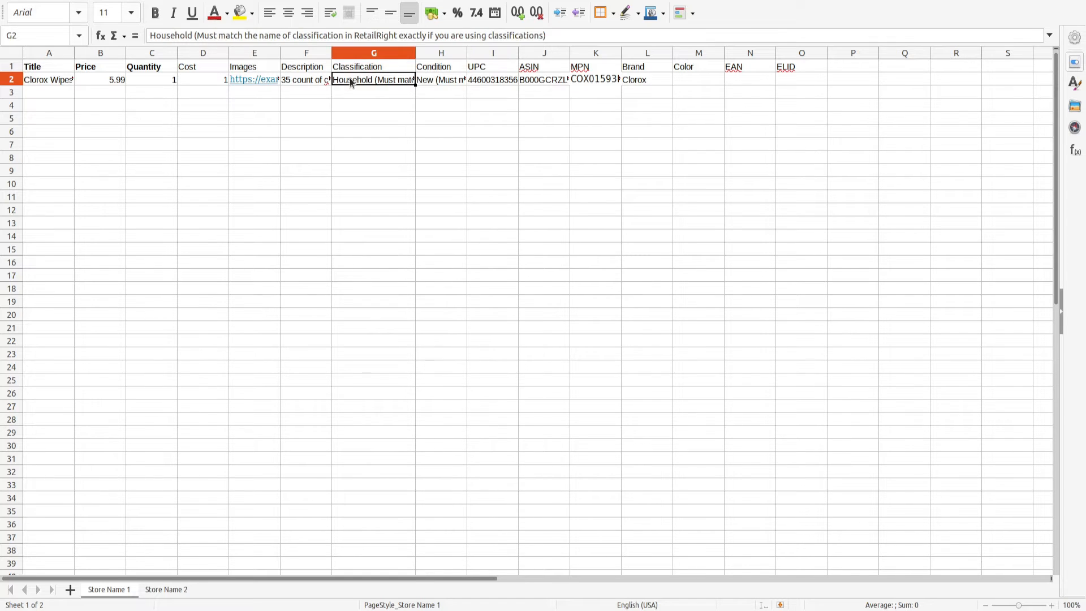
click(432, 82)
click(382, 83)
click(439, 81)
click(432, 92)
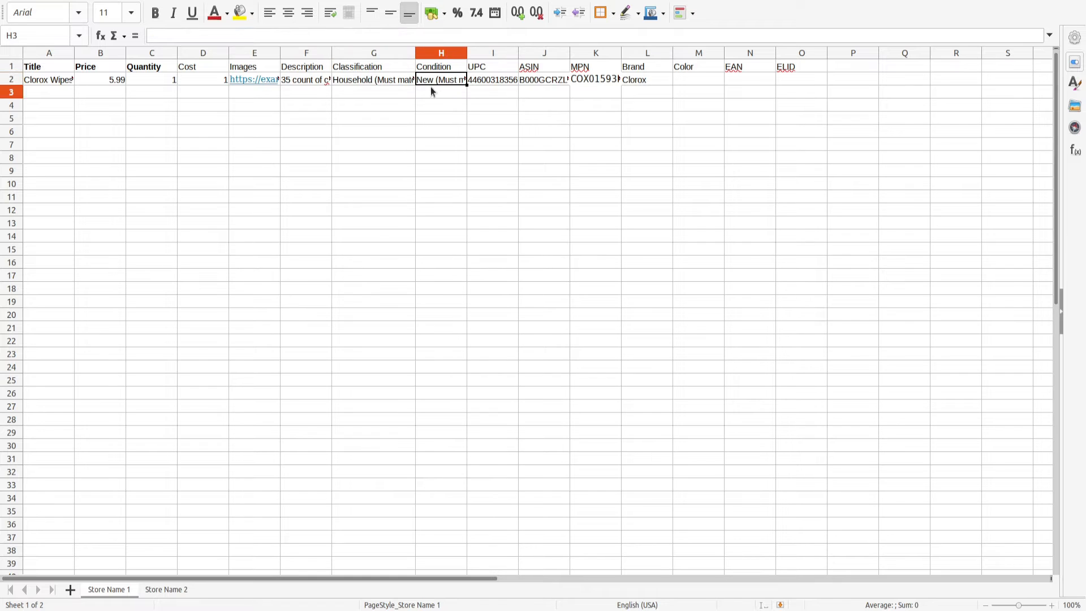
click(478, 81)
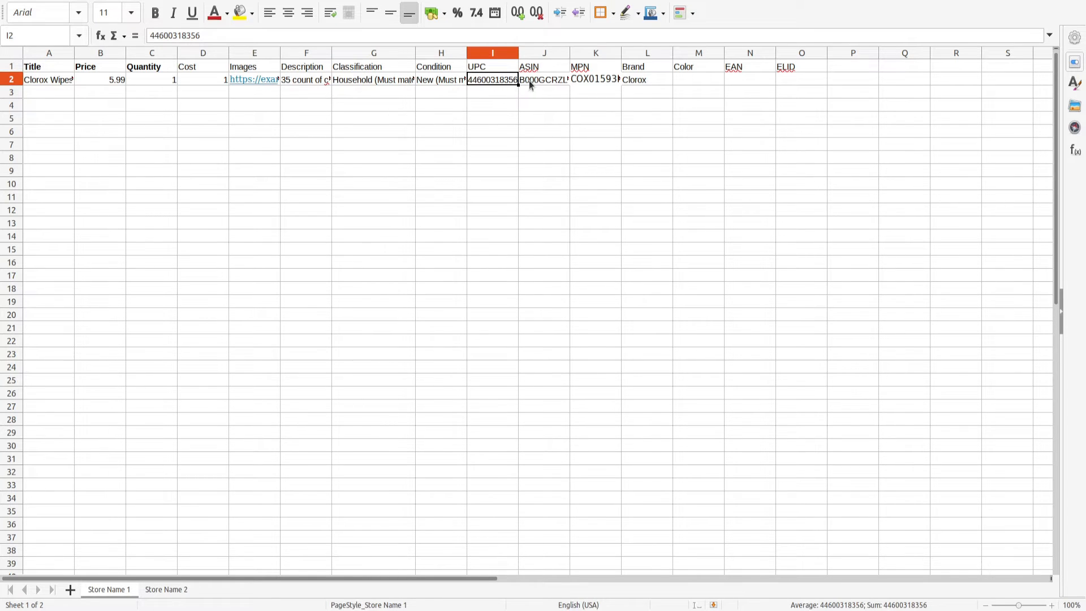
click(544, 82)
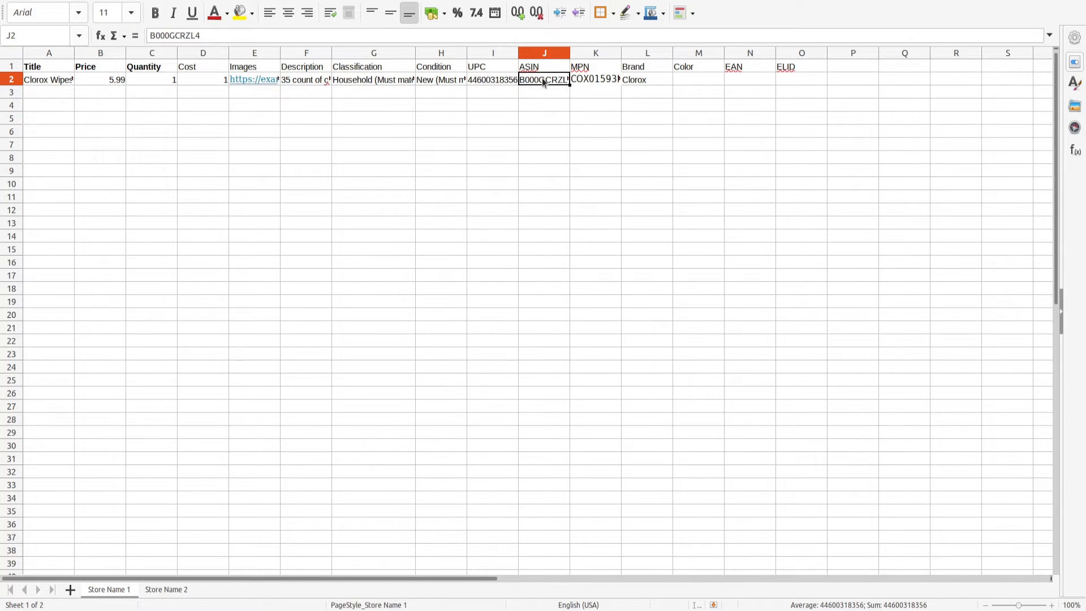
click(604, 83)
click(644, 85)
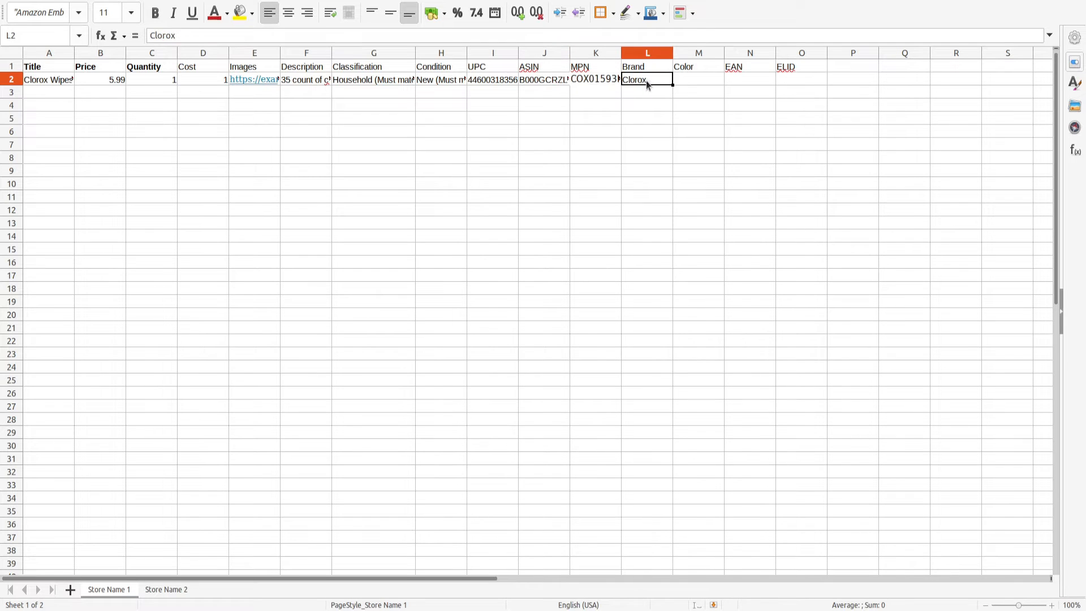
click(703, 81)
click(770, 82)
click(798, 78)
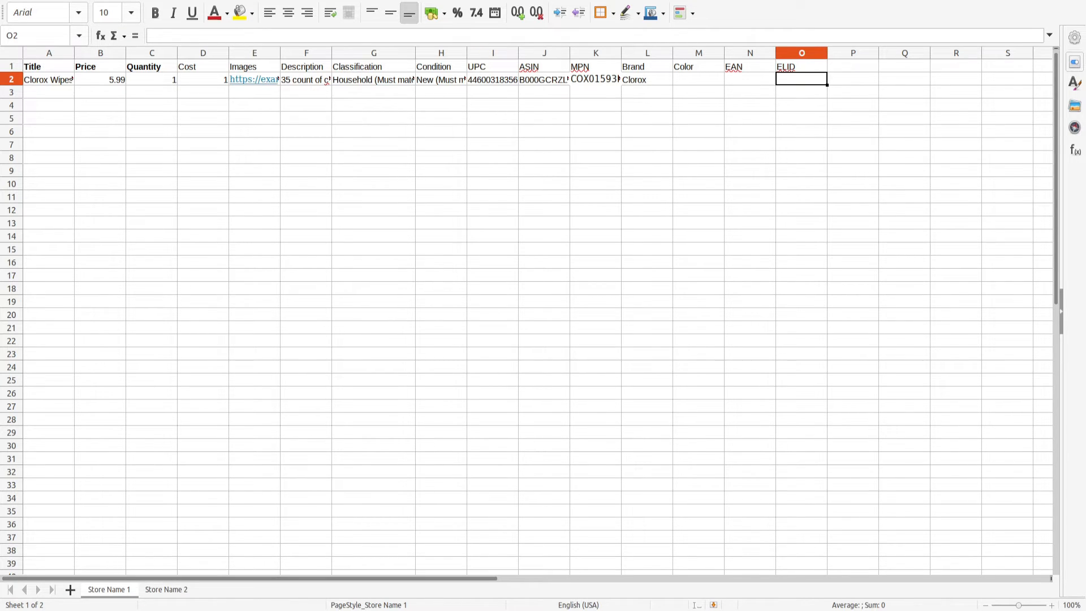
Close the template spreadsheet without saving the changes.
key(alt+F4)
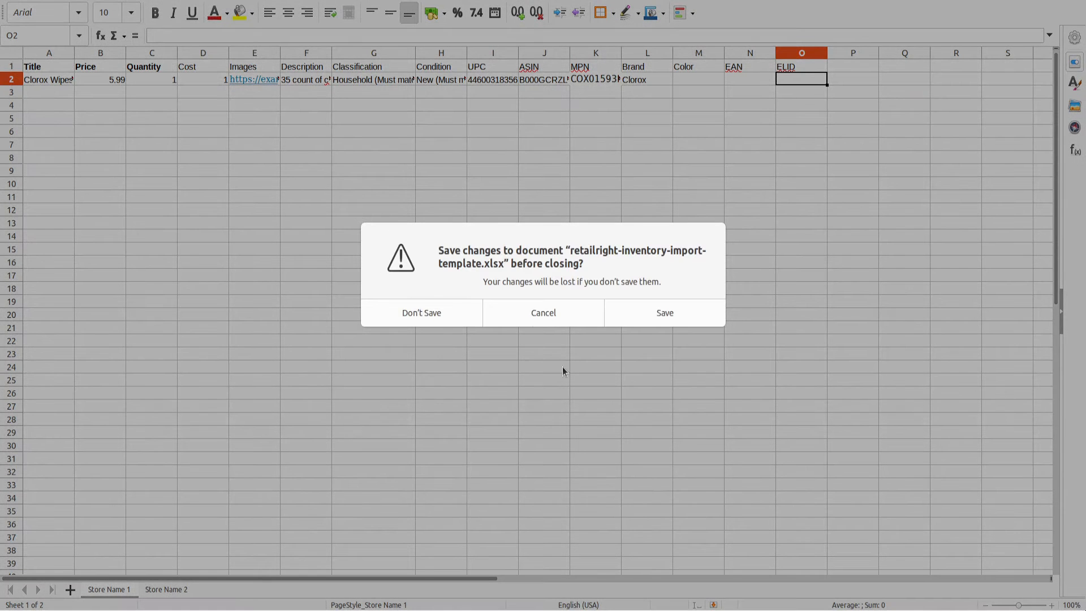
click(422, 312)
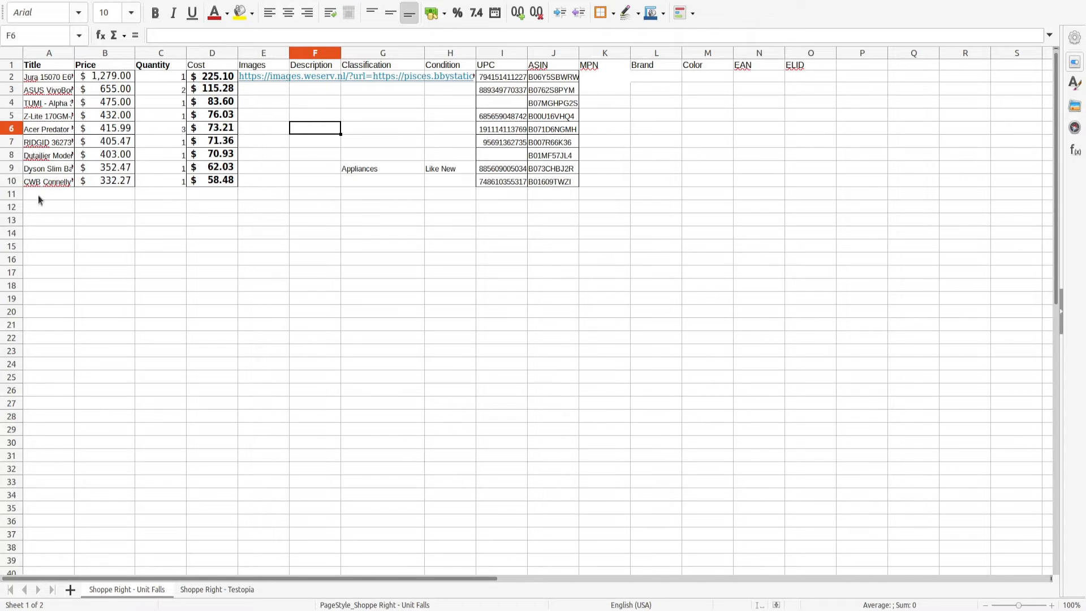
Examine the filled store sheet's item rows, stepping from Title across Price, Quantity and Cost to Images.
mouse_move(31, 211)
mouse_down()
mouse_move(44, 194)
mouse_move(51, 106)
mouse_move(45, 195)
mouse_up()
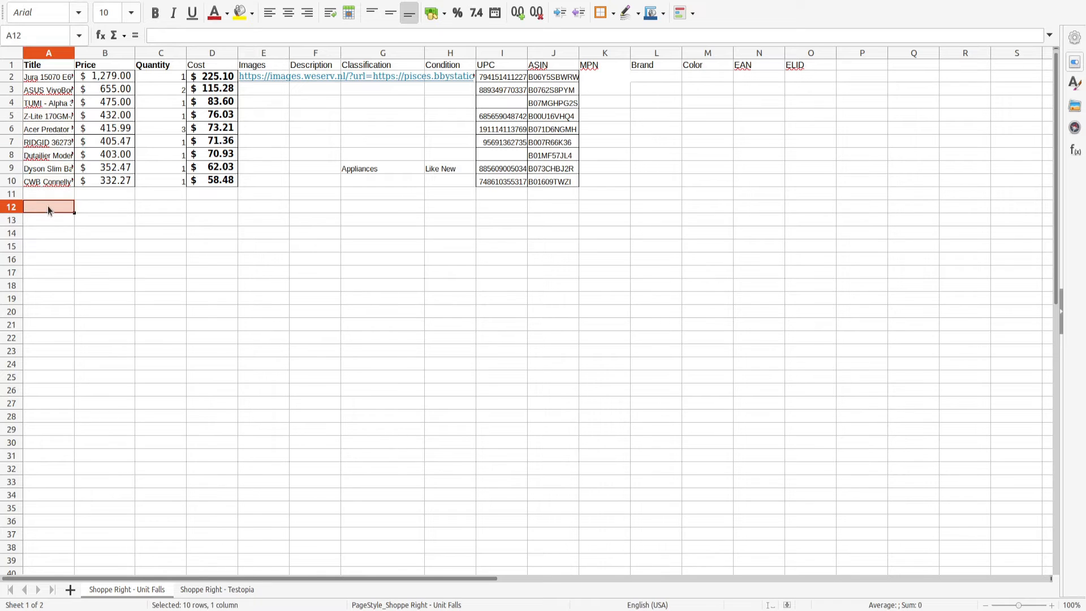
click(45, 195)
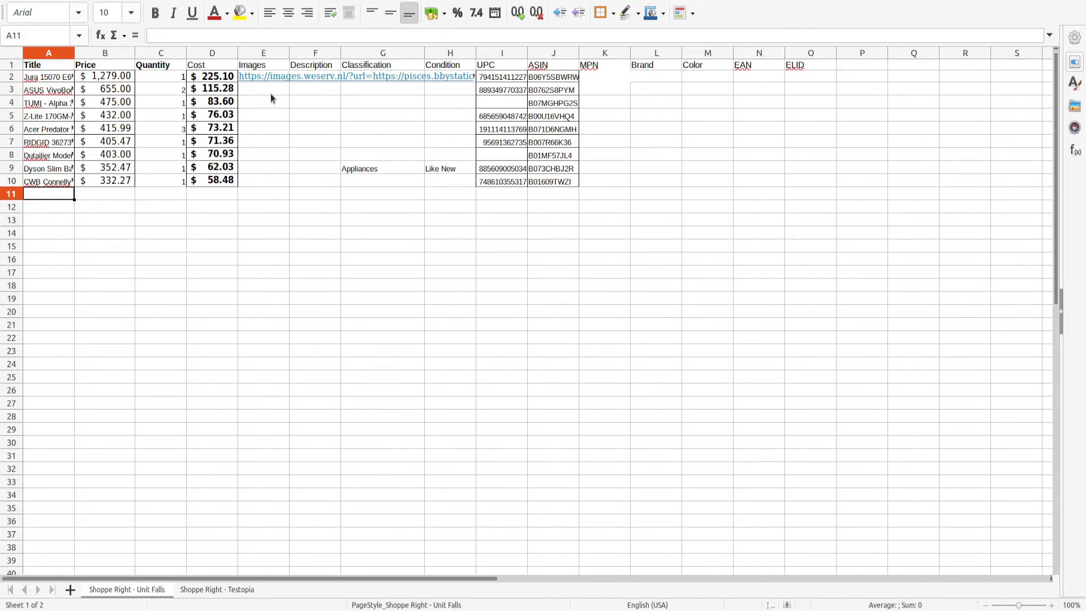
click(90, 77)
click(64, 78)
click(320, 38)
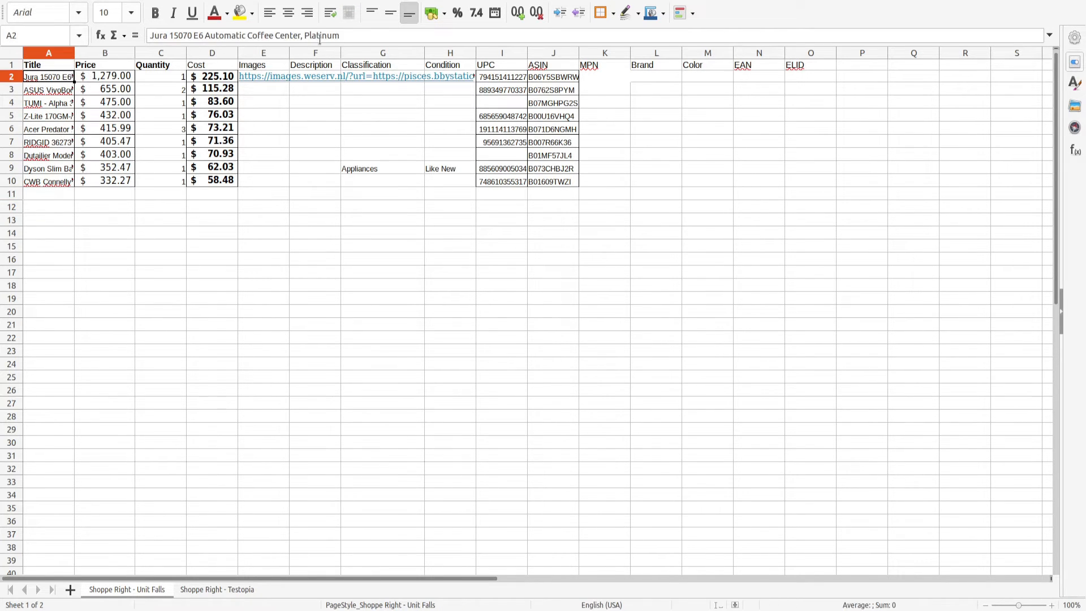
key(Tab)
key(Tab)
key(Tab)
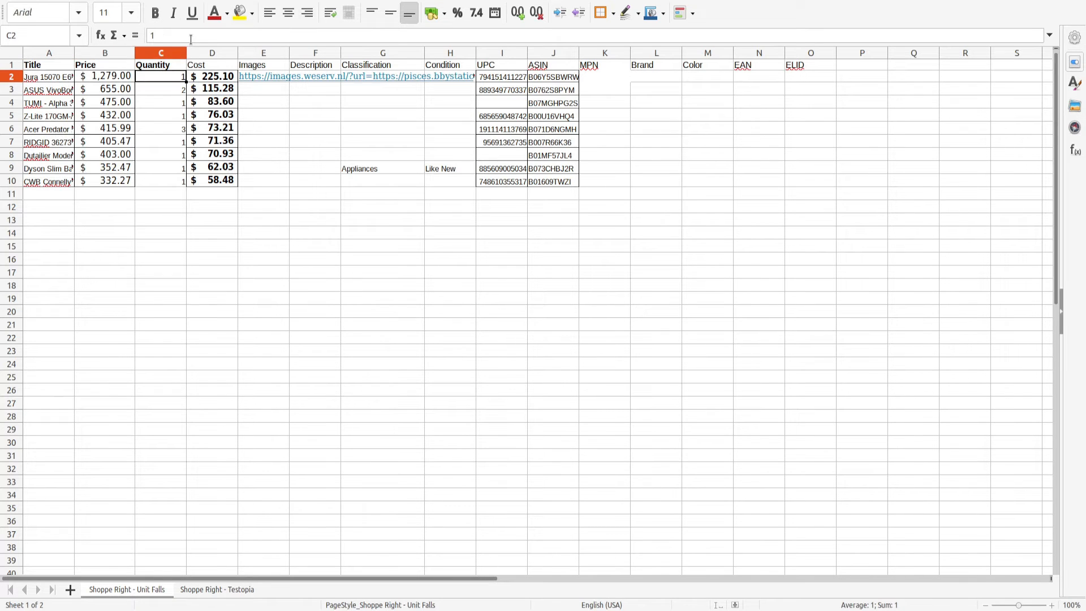
key(Tab)
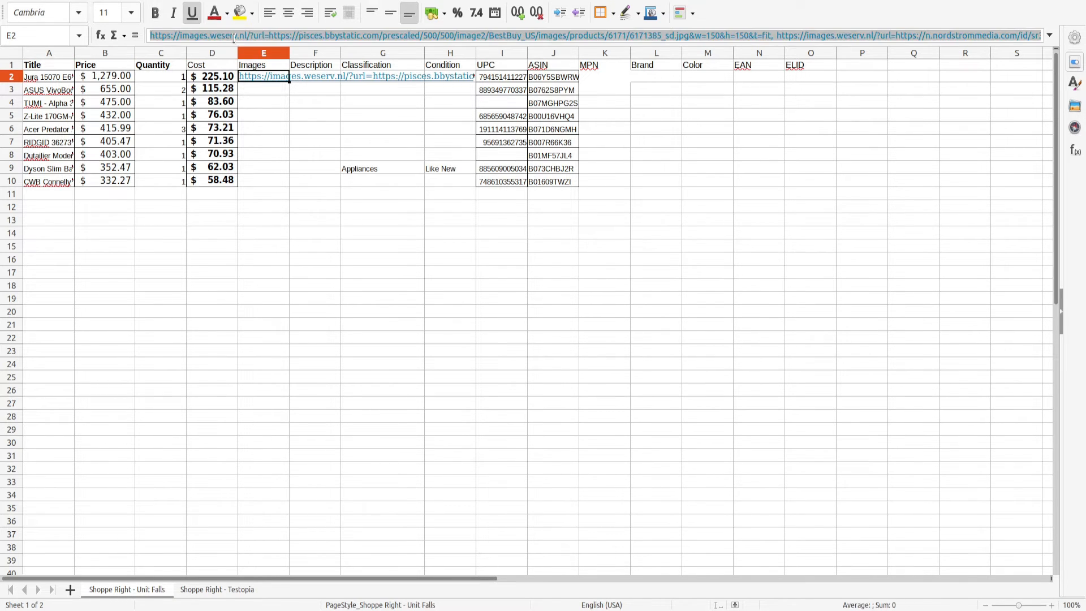
Examine the Images cell's comma-separated URL list and the Description and Classification cells.
click(780, 35)
click(574, 207)
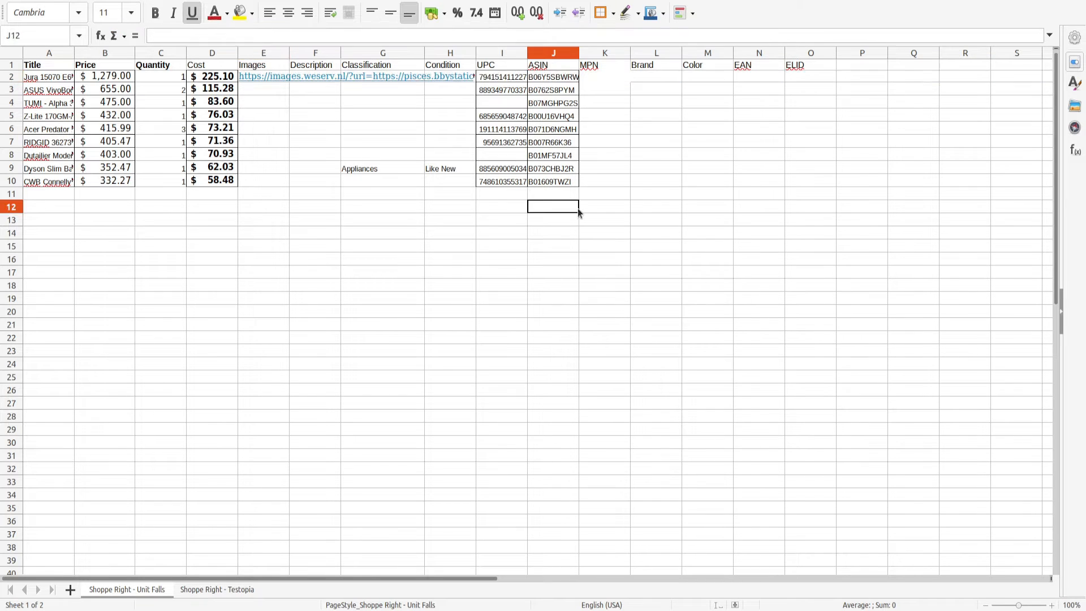
click(321, 70)
key(Down)
key(Right)
key(Right)
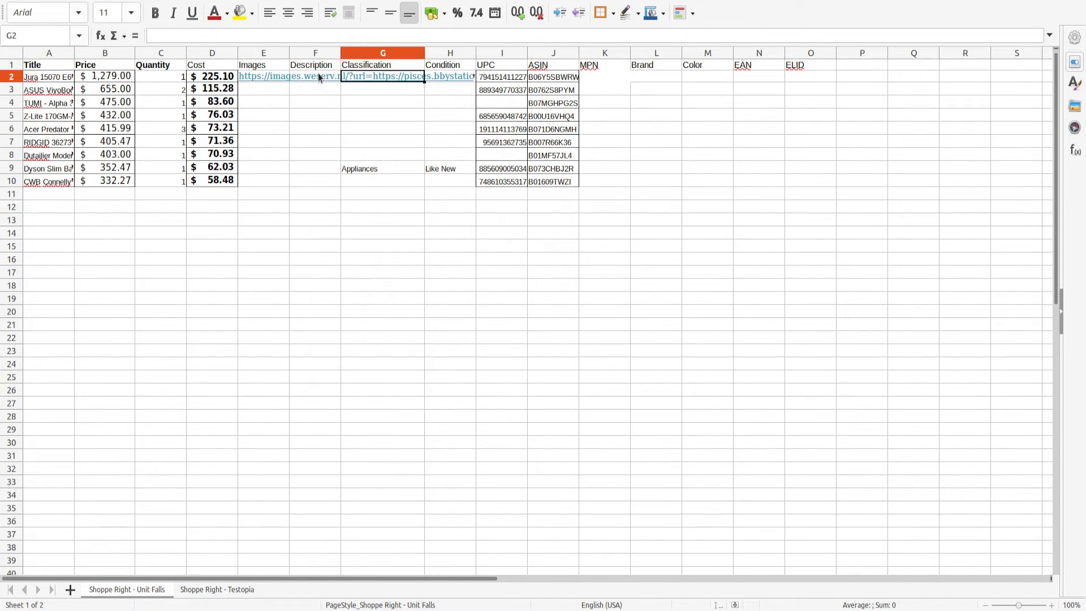
Examine the store sheet's ASIN, Condition and Classification cells across the item rows.
key(Right)
key(Right)
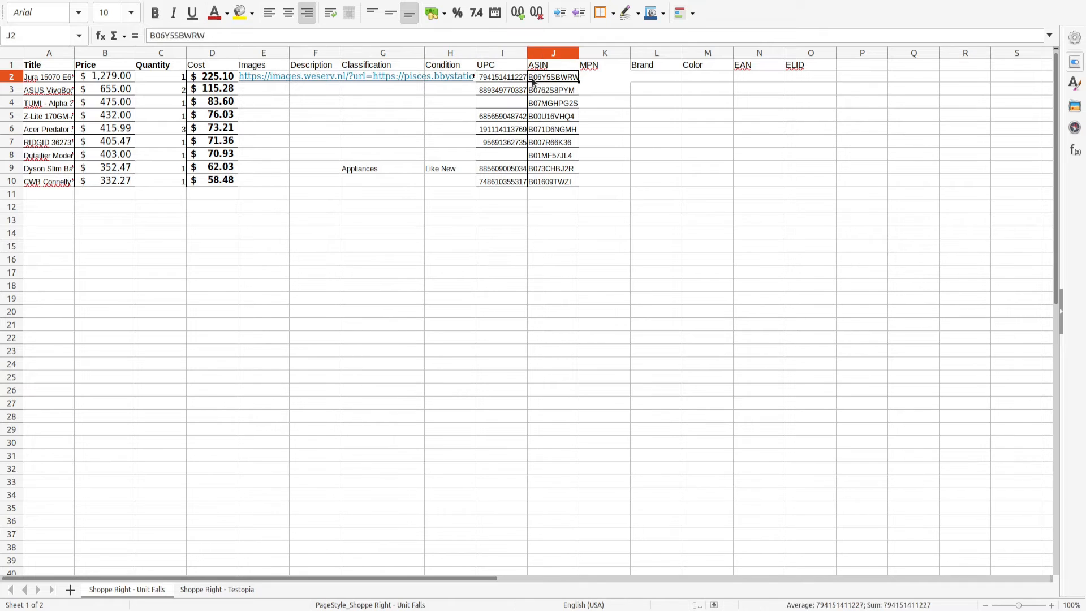
key(Down)
key(Down)
key(Down)
key(Down)
key(Down)
key(Down)
key(Down)
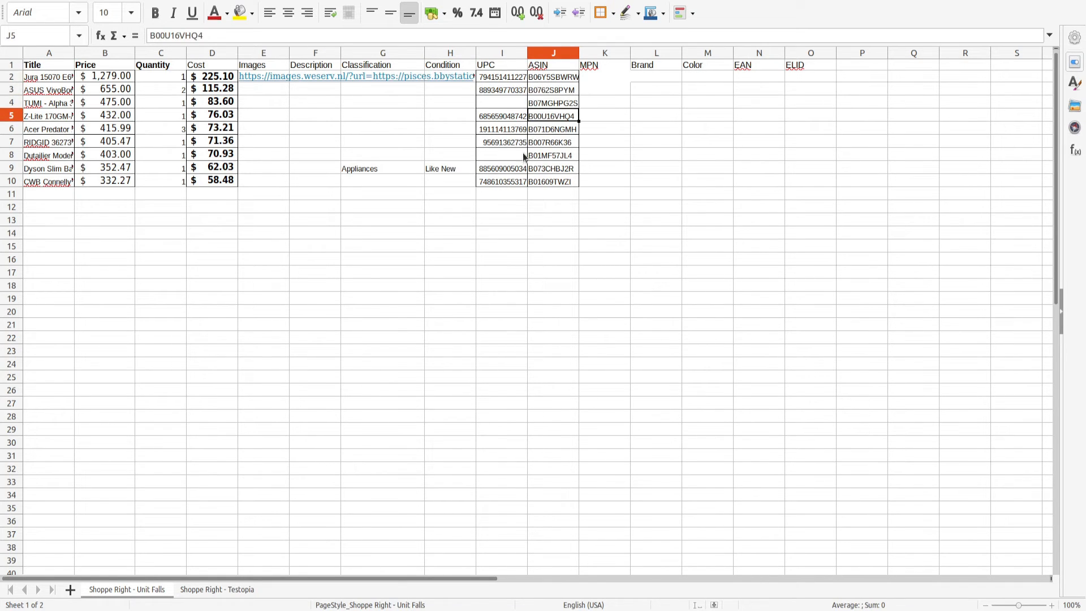
key(Left)
key(Left)
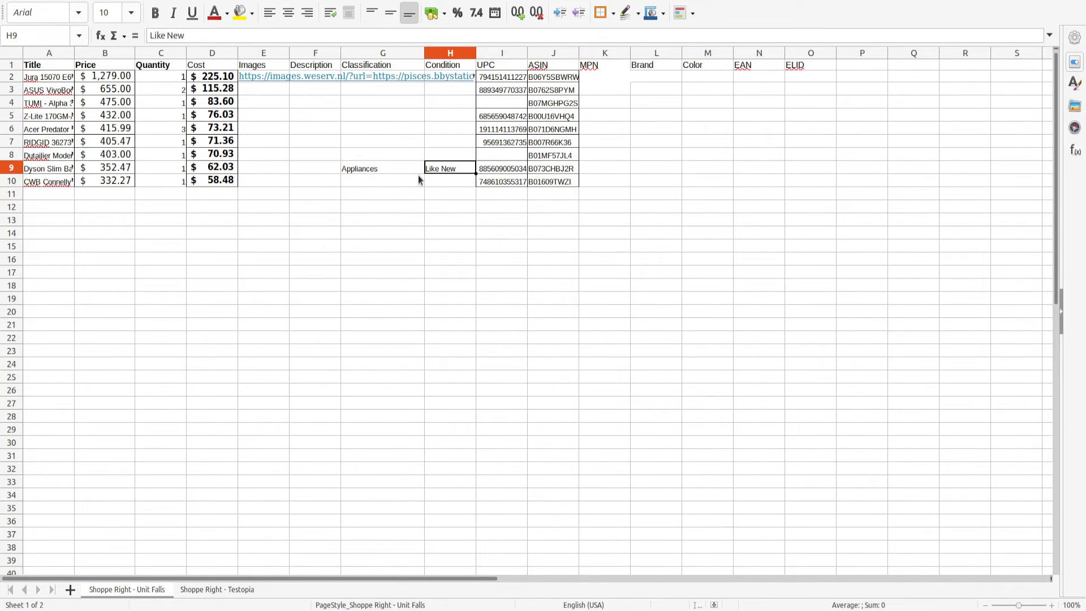
key(Left)
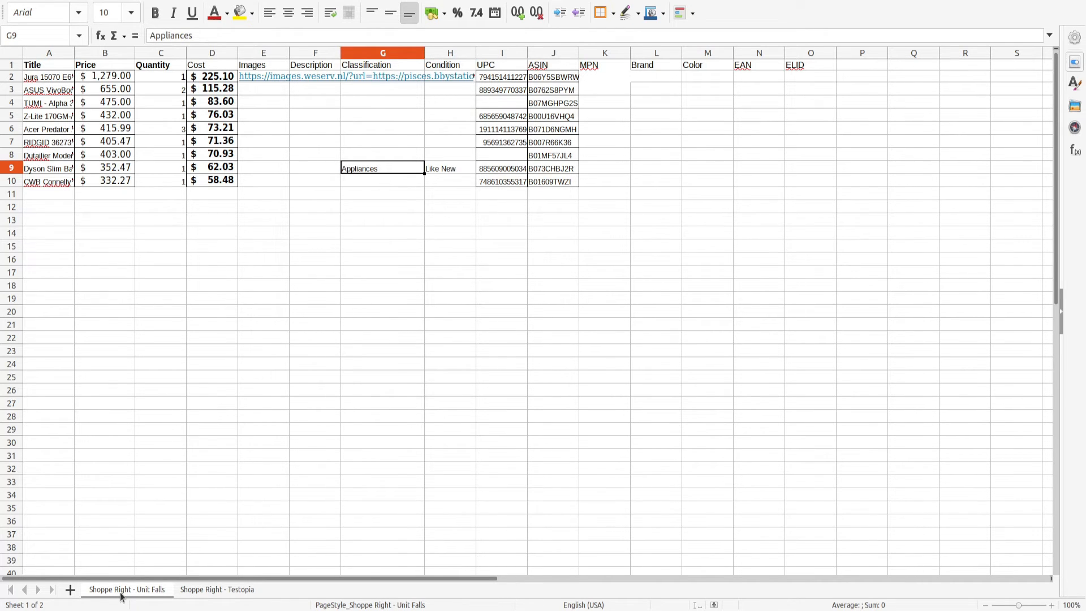
Compare the spreadsheet's sheet tab names with the store list in RetailRight's settings.
click(222, 592)
click(135, 591)
key(super)
click(148, 338)
click(840, 73)
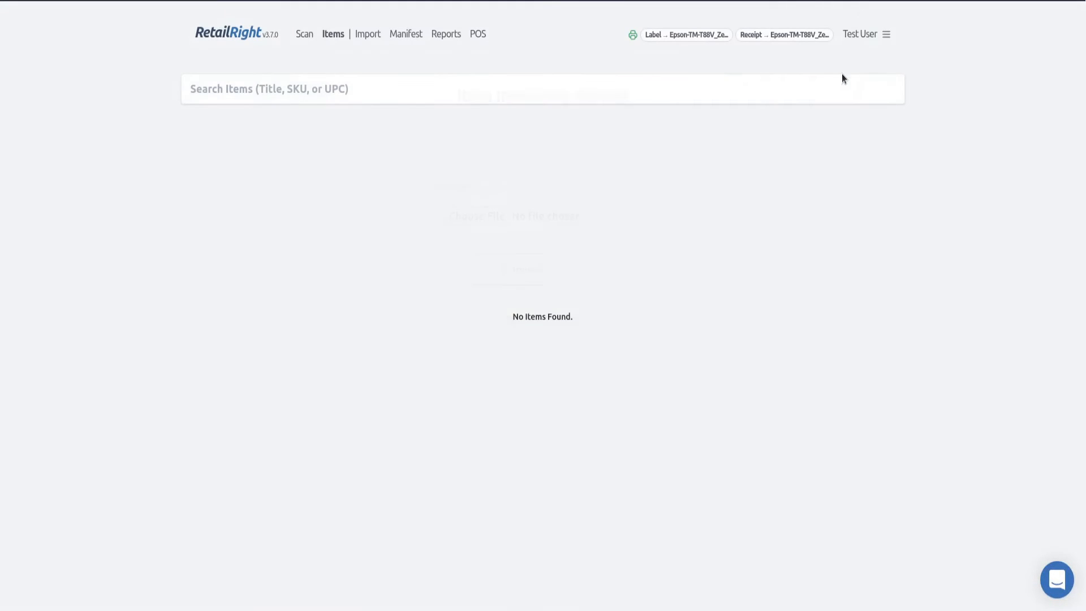
click(876, 39)
click(840, 83)
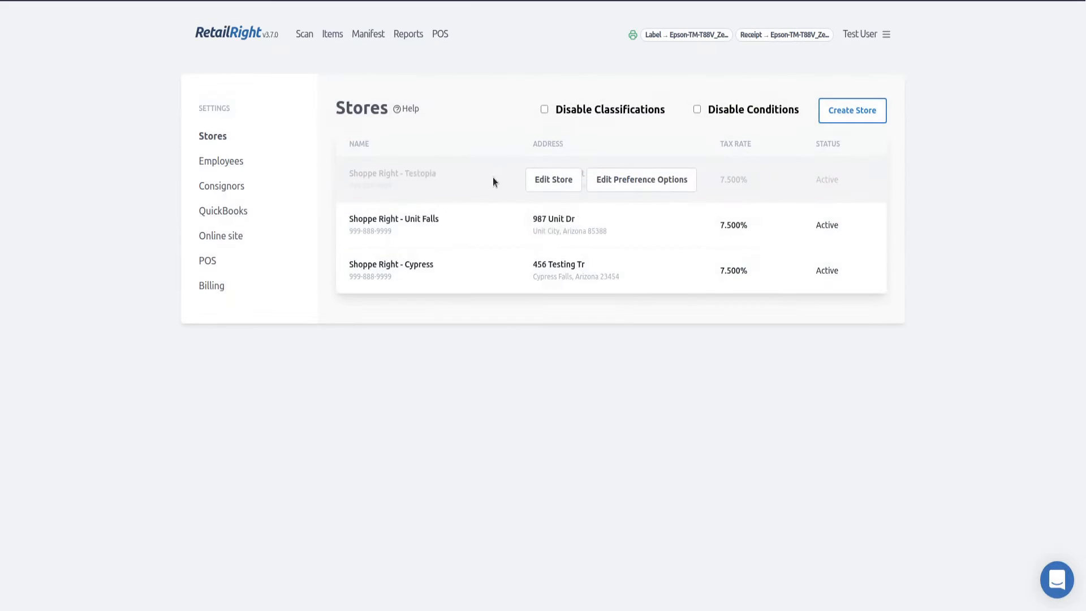
Open the Shoppe Right - Testopia store's edit form, highlight its name, and cancel.
mouse_move(435, 199)
click(547, 182)
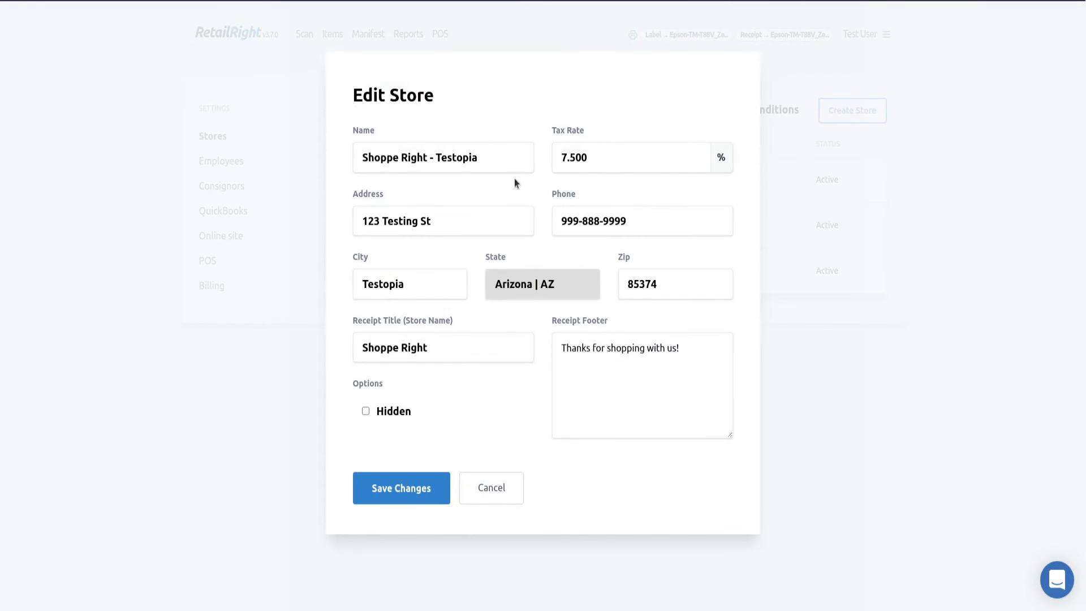
triple_click(490, 158)
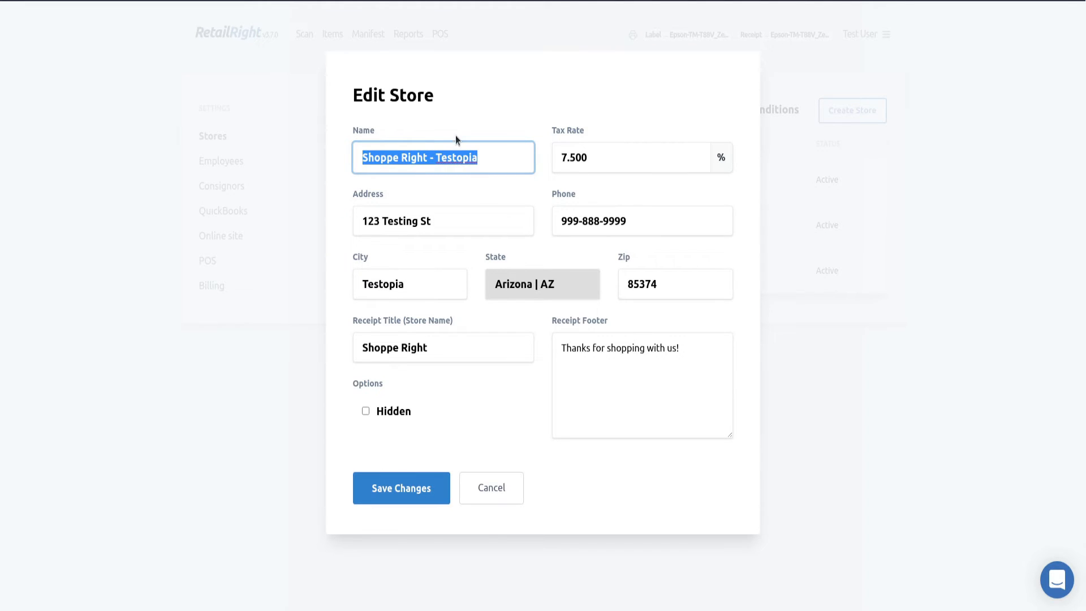
drag(475, 158, 262, 150)
click(471, 488)
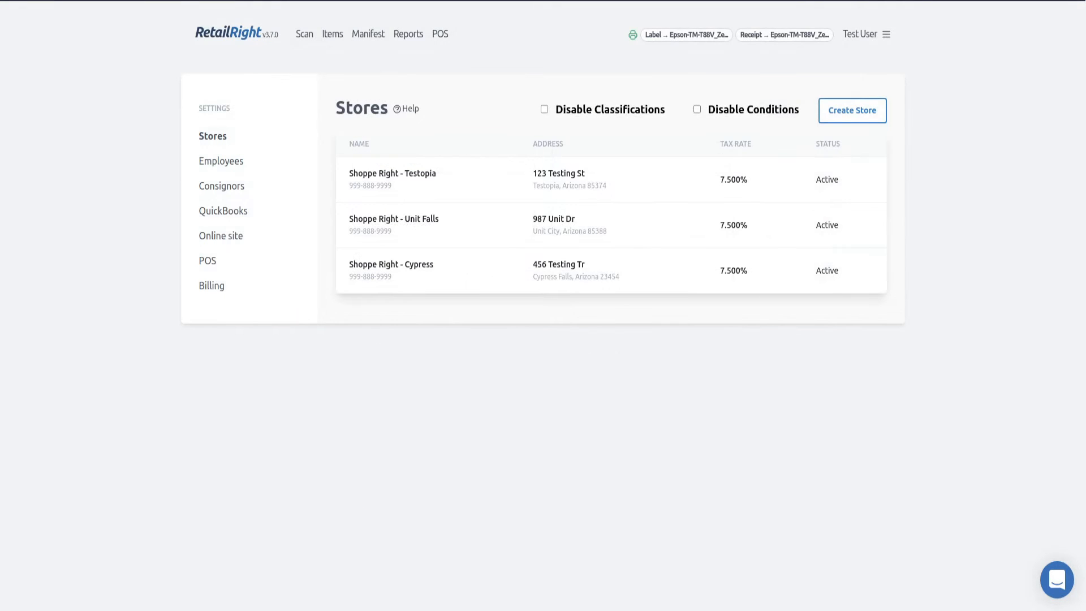
Switch back to the spreadsheet and compare both store sheets and their Quantity column.
key(super)
click(738, 323)
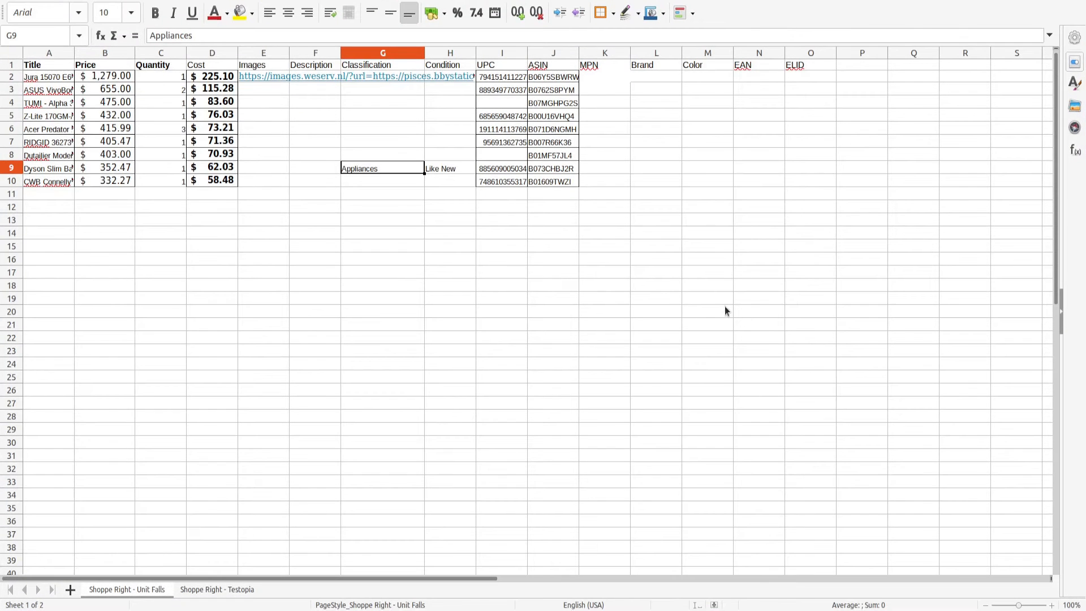
click(232, 591)
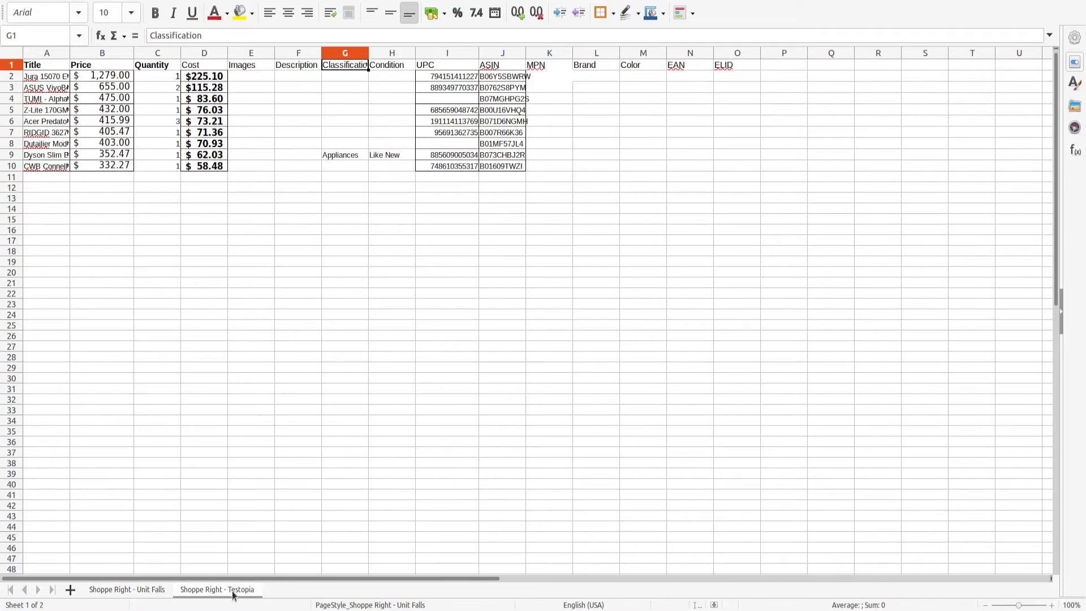
click(141, 592)
click(206, 592)
click(141, 592)
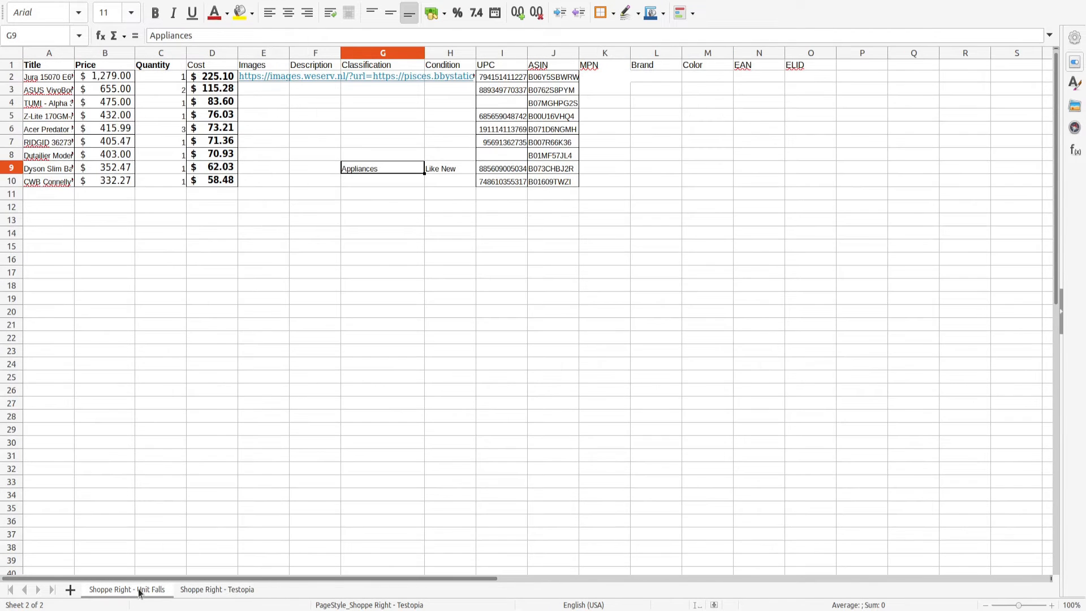
drag(152, 182, 173, 80)
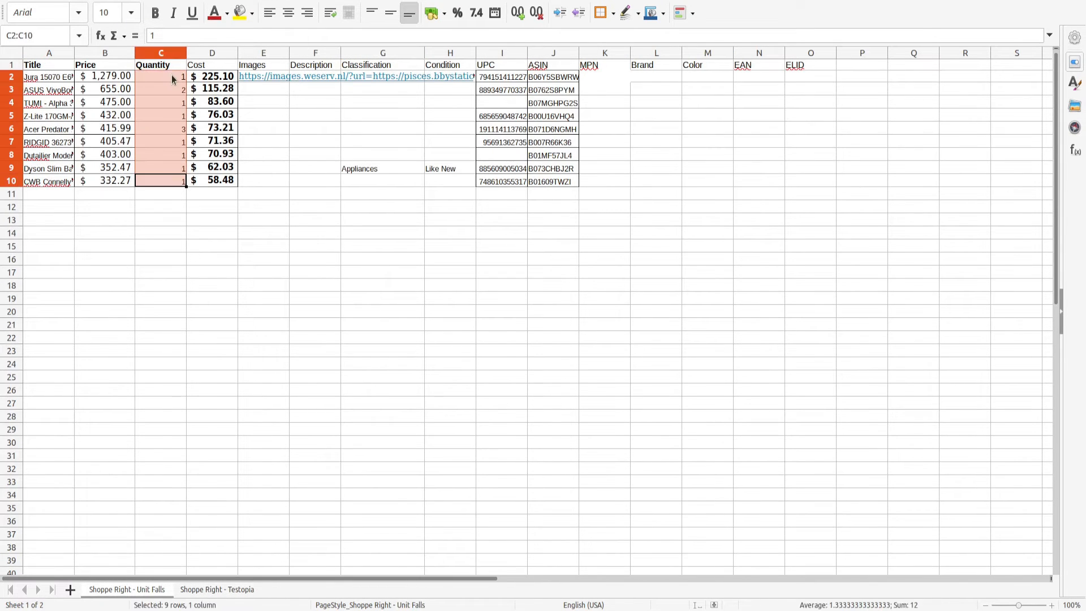
click(131, 156)
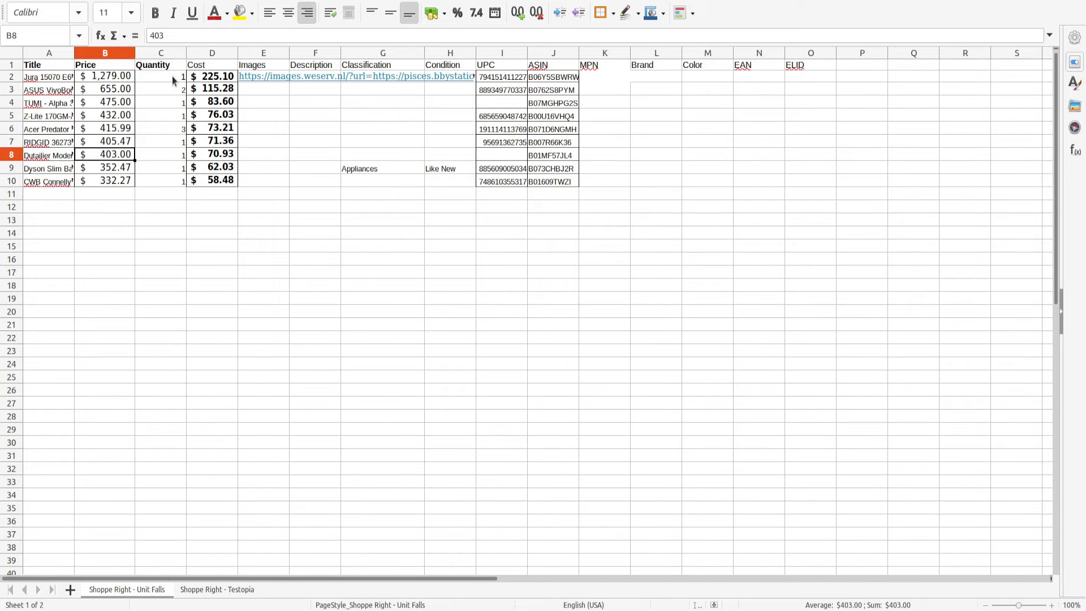
Examine row 9's Title, Classification and Condition cells on the Unit Falls sheet.
click(217, 589)
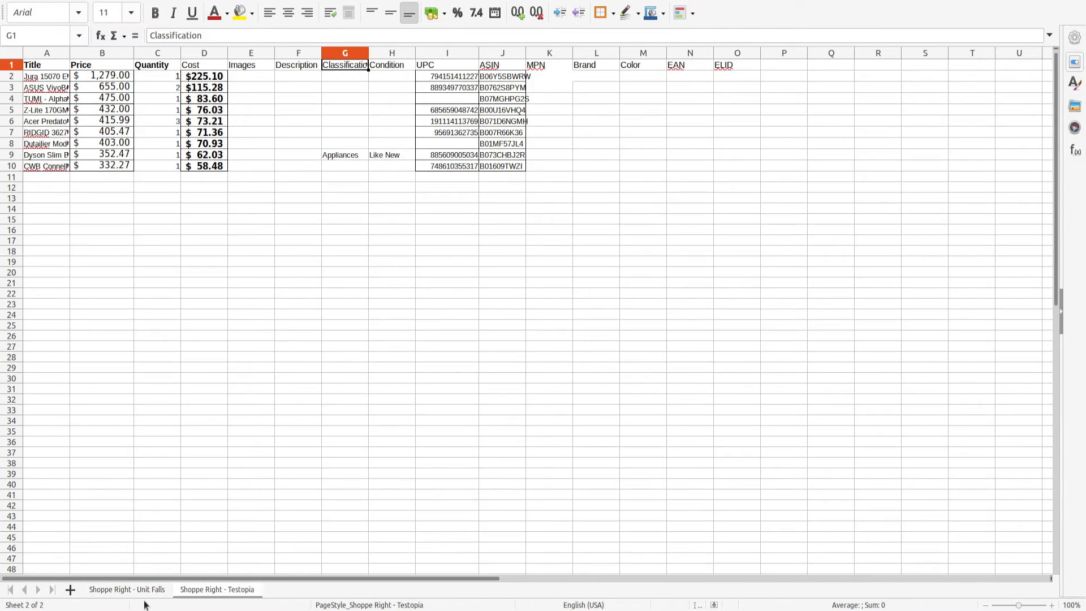
click(149, 589)
click(361, 172)
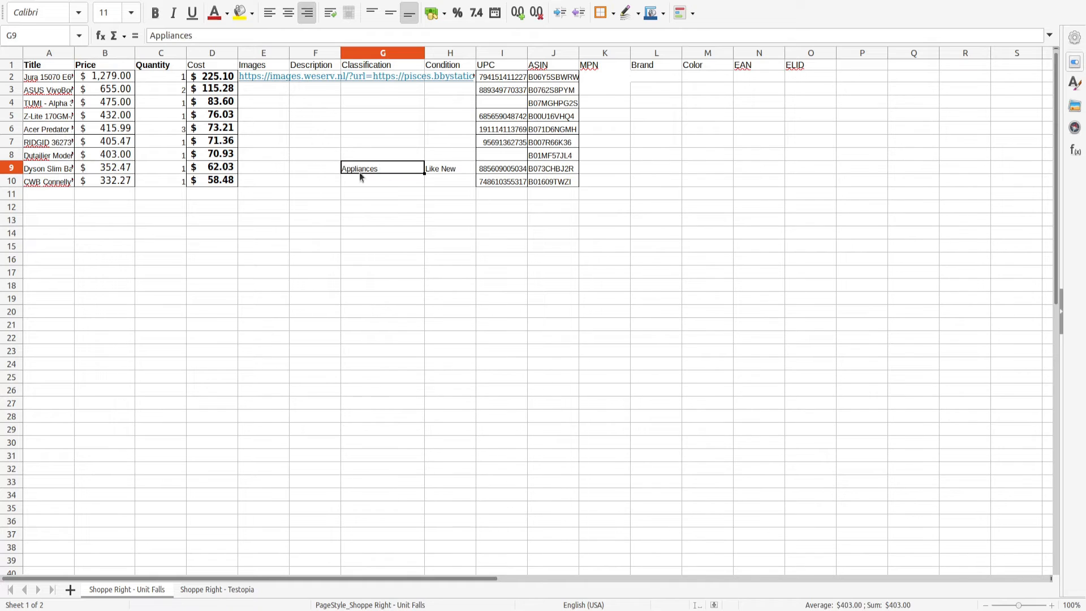
click(41, 170)
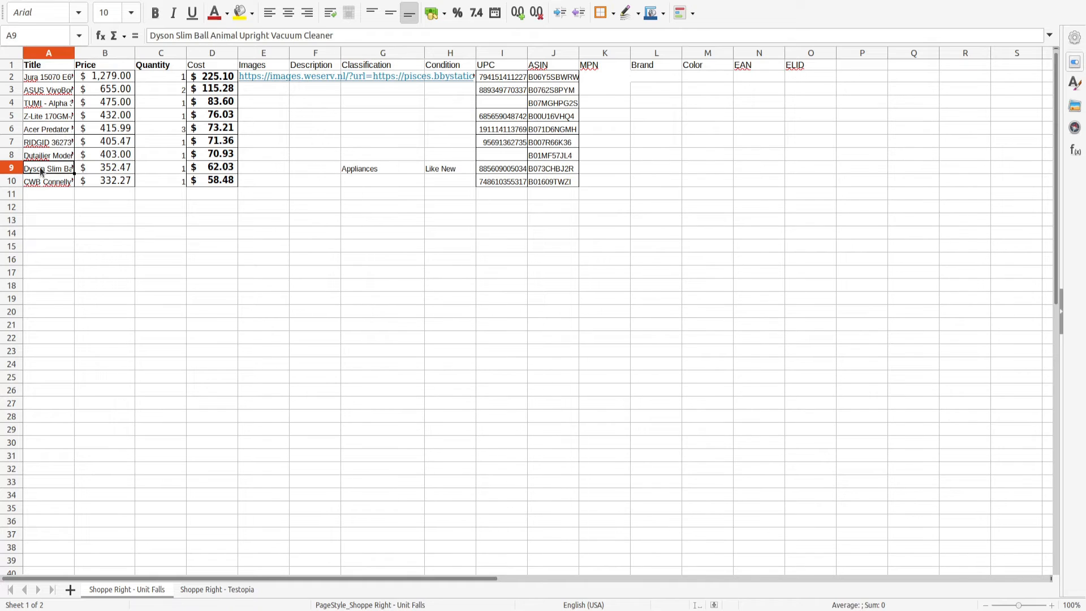
click(371, 176)
click(452, 174)
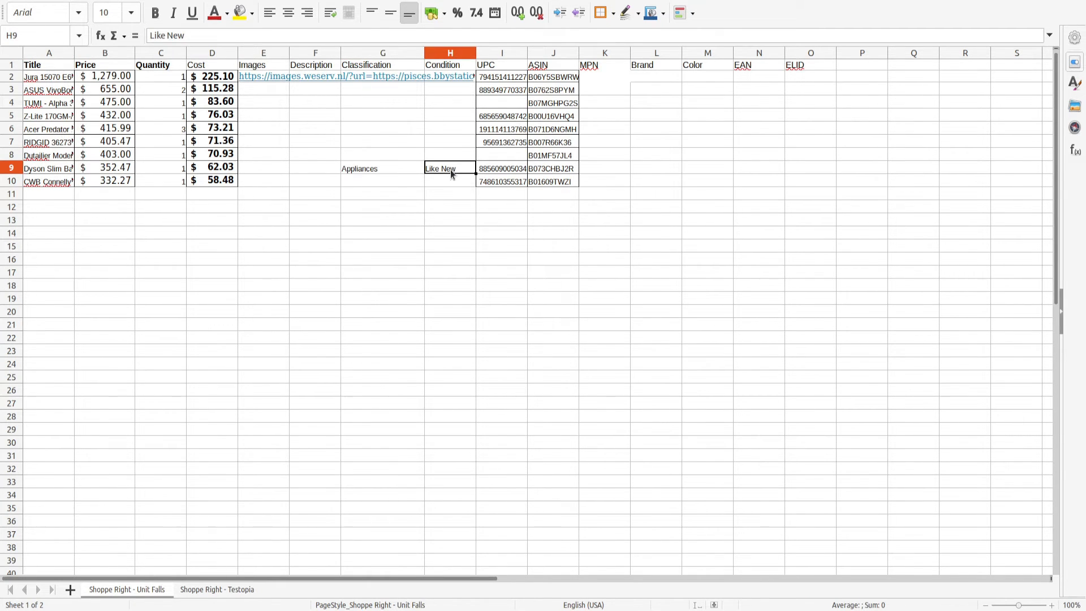
Open the Testopia store's Classifications and inspect the Appliances classification's name, cancelling the edit form.
key(super)
click(402, 246)
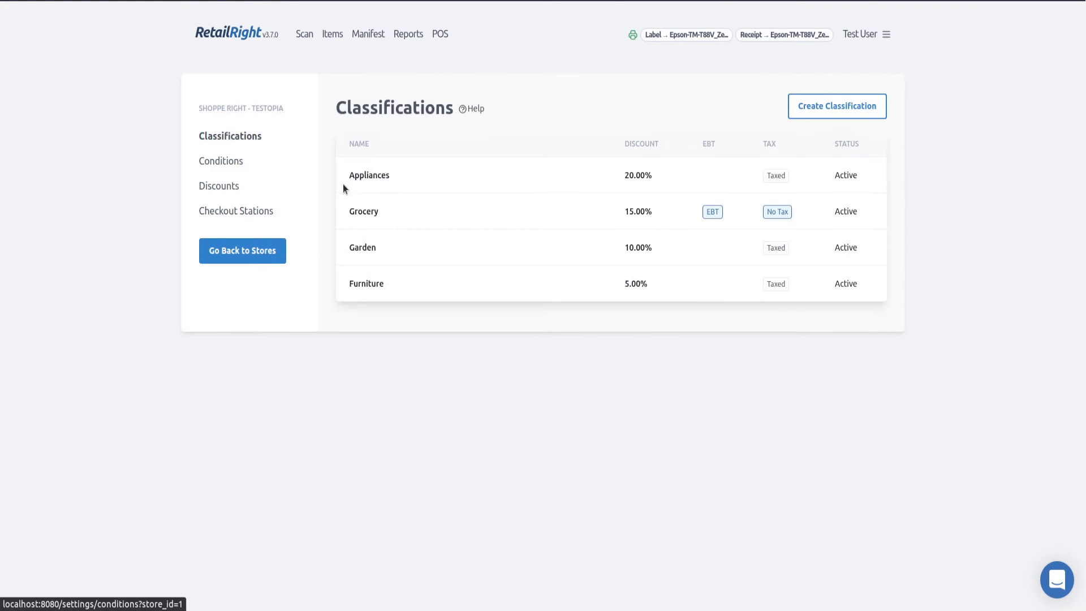
click(378, 178)
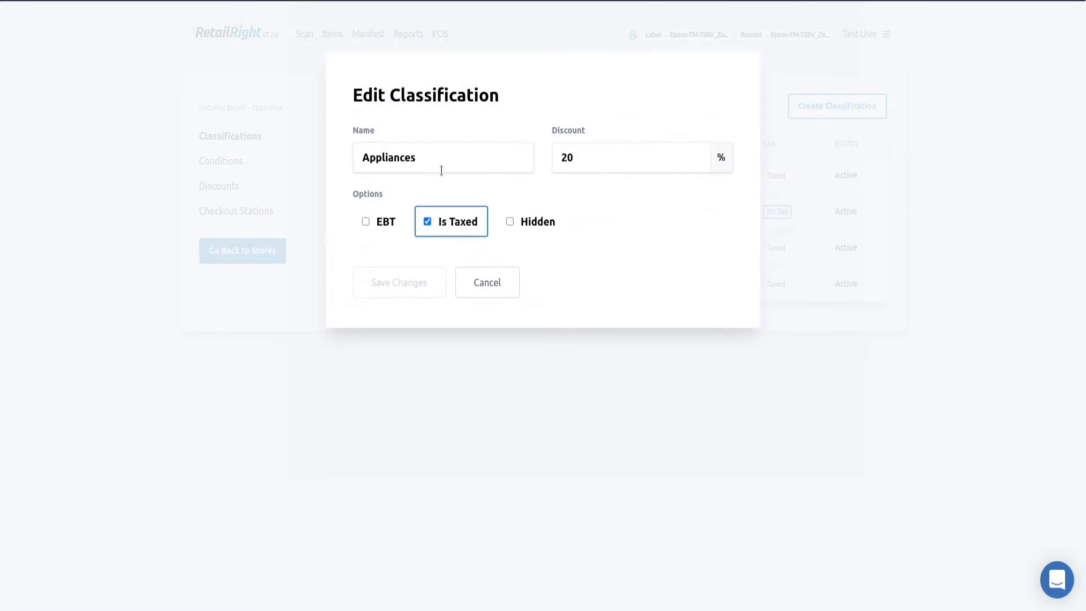
double_click(442, 164)
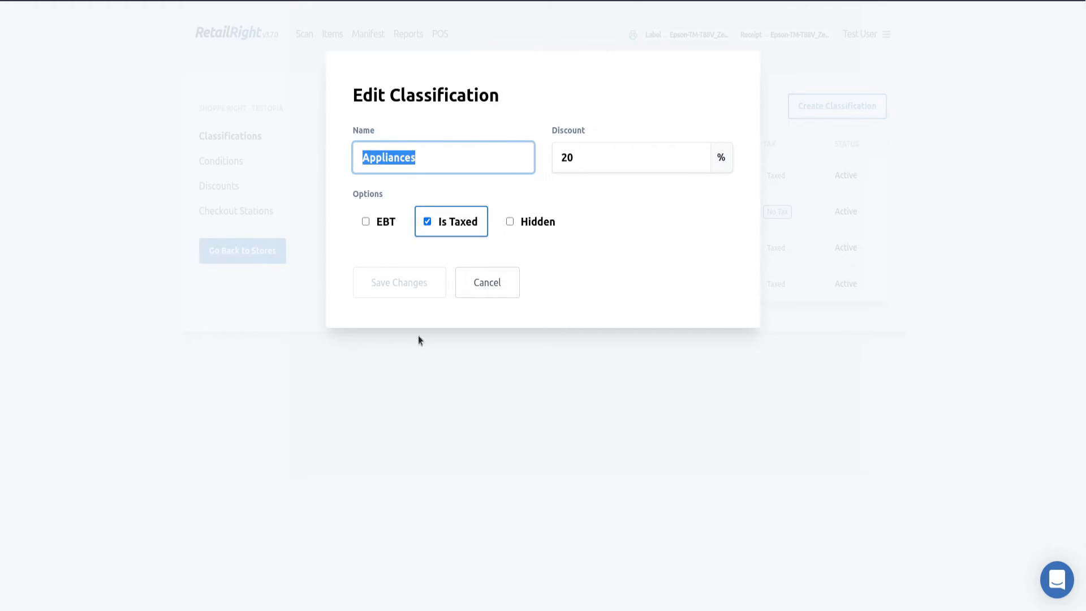
click(493, 289)
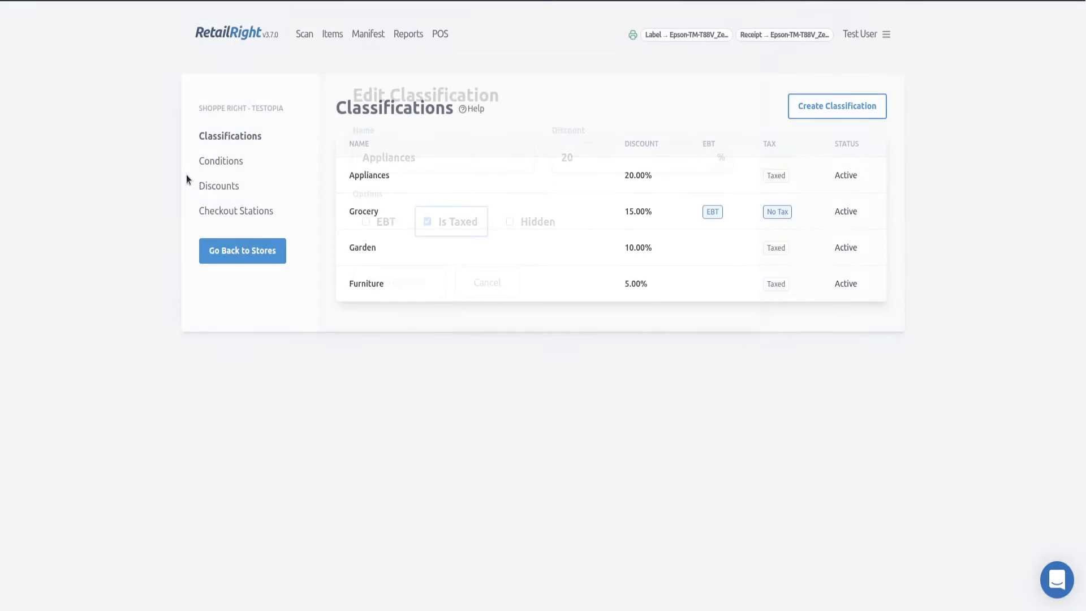
click(405, 179)
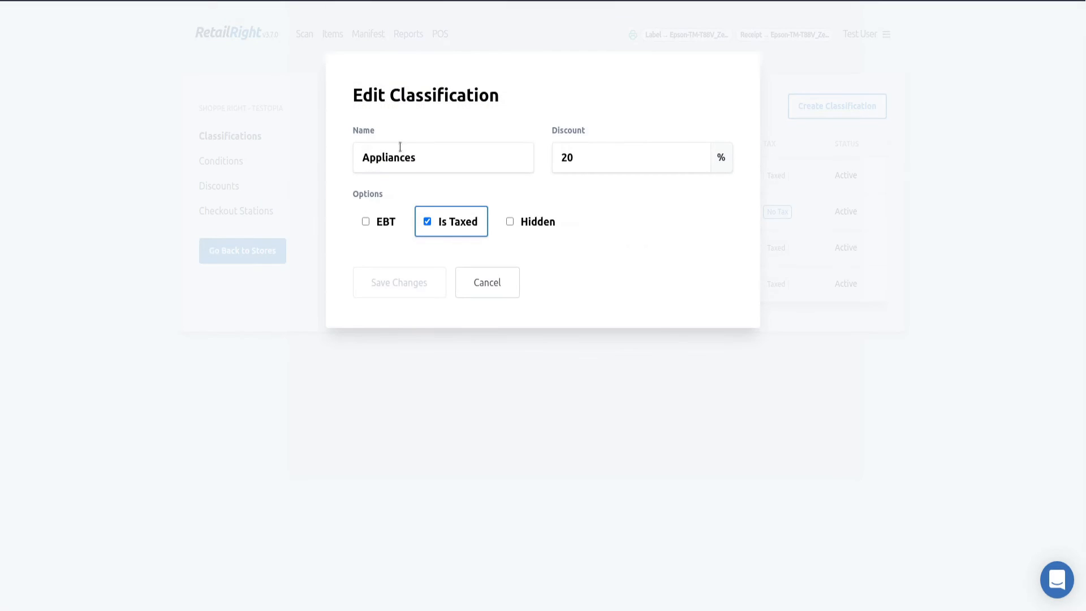
click(505, 286)
Open the Testopia store's Conditions and inspect the Like New condition's name, cancelling the edit form.
click(204, 160)
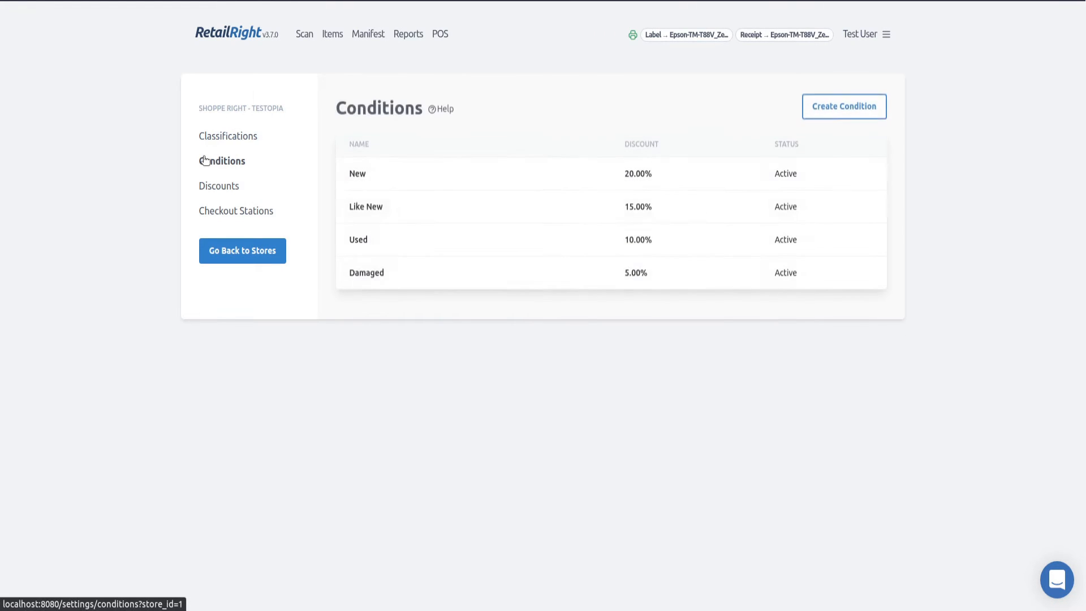
click(404, 218)
double_click(419, 164)
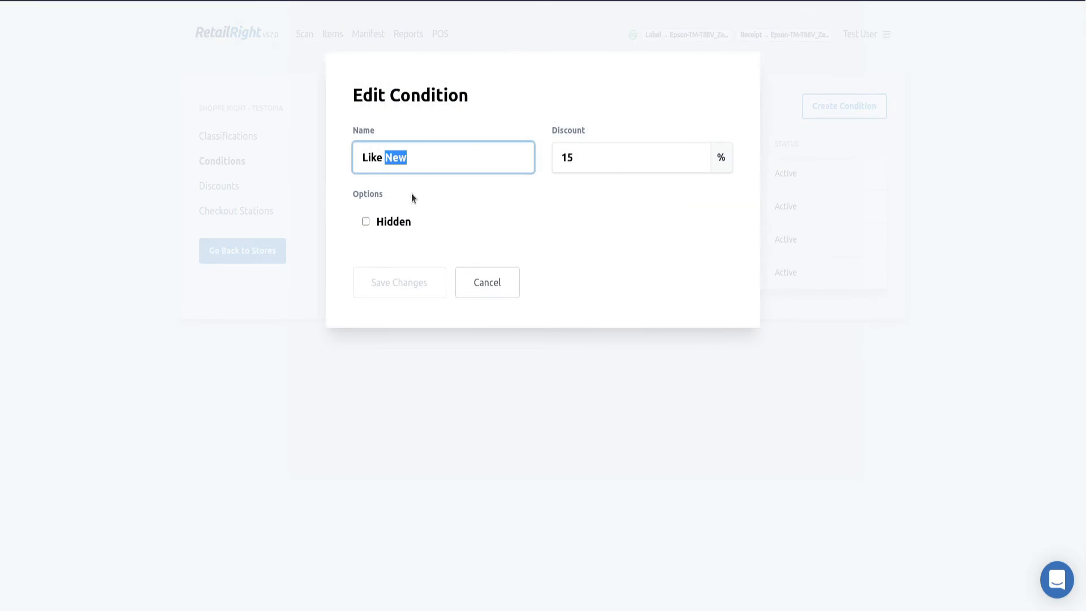
click(482, 283)
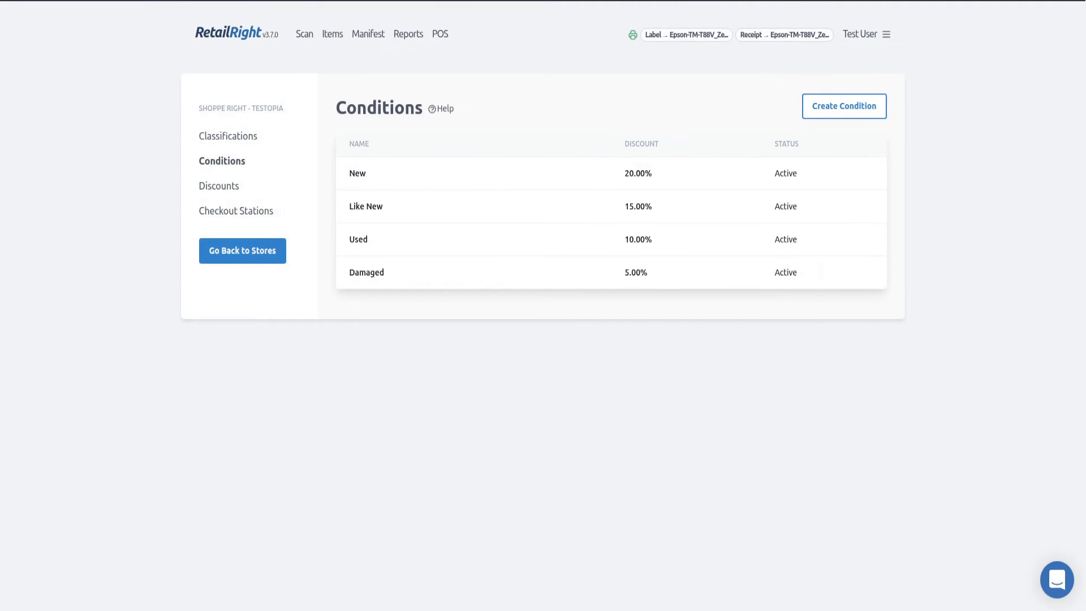
Import the filled retailright inventory template .xlsx from Downloads through the Item Inventory Upload.
click(332, 33)
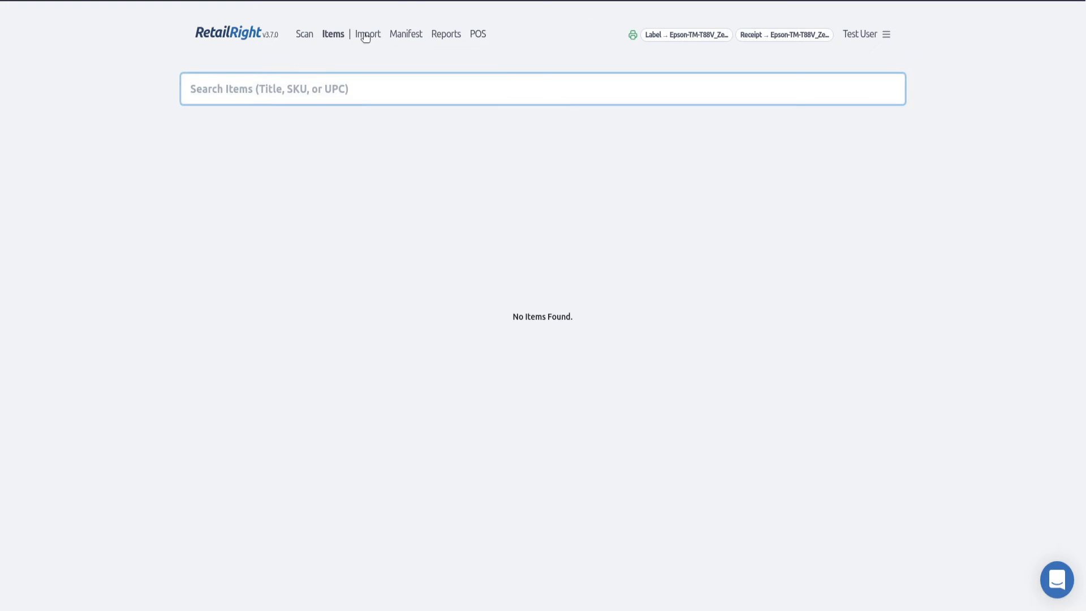
click(365, 35)
click(488, 215)
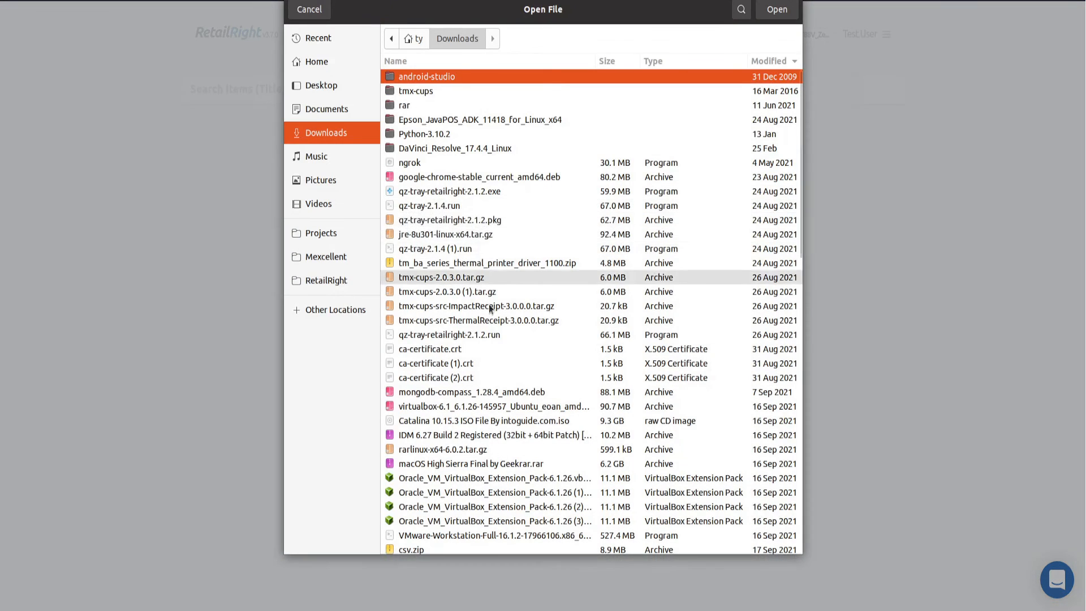
scroll(489, 339, down, 10)
double_click(426, 545)
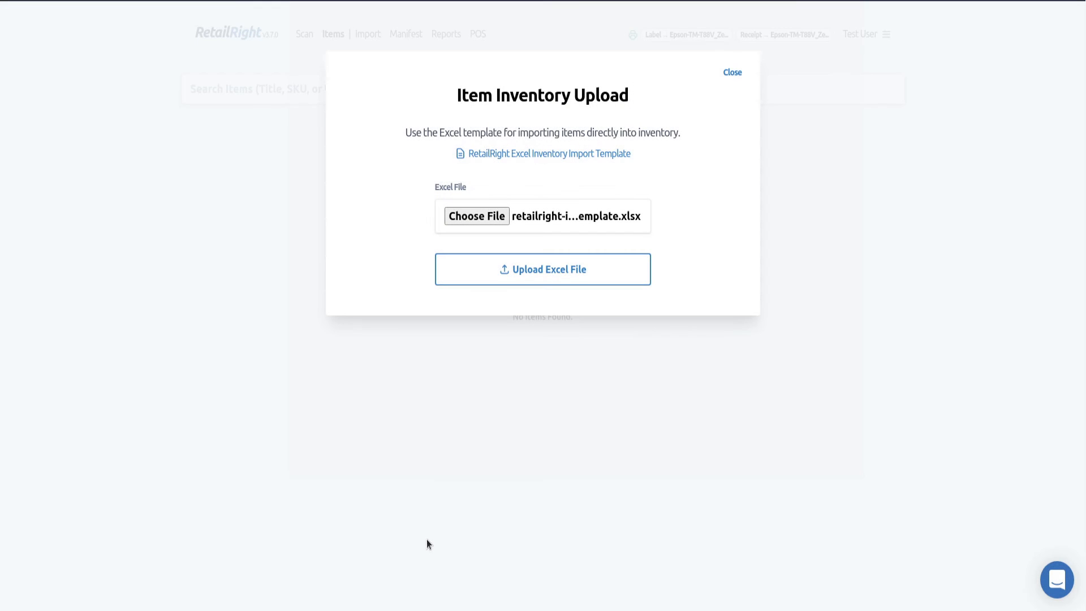
click(541, 272)
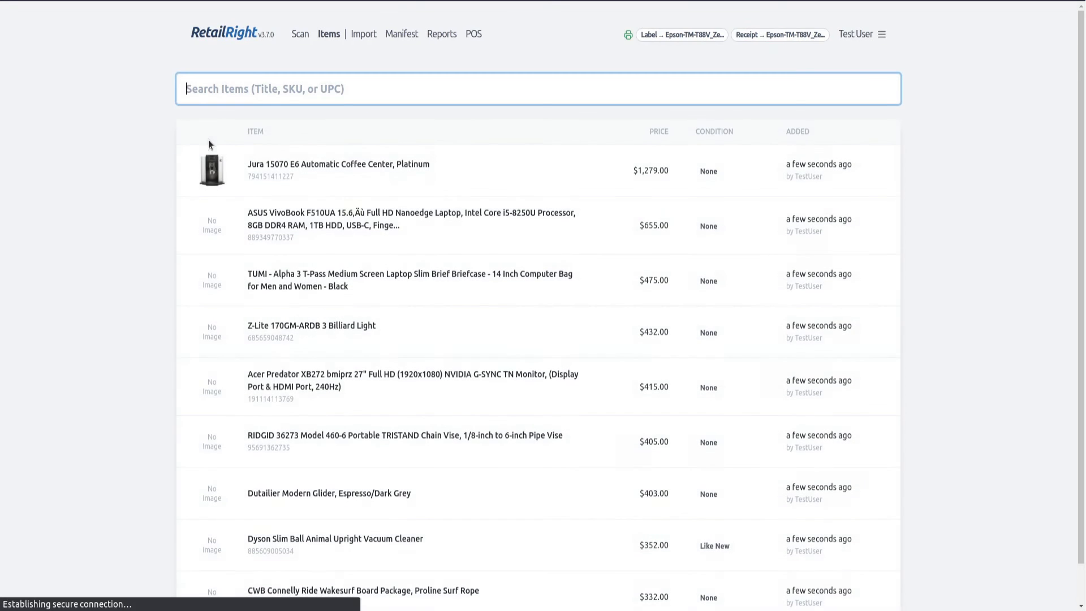
Open the imported Jura 15070 E6 coffee center item and examine its Condition and Classification fields.
click(237, 177)
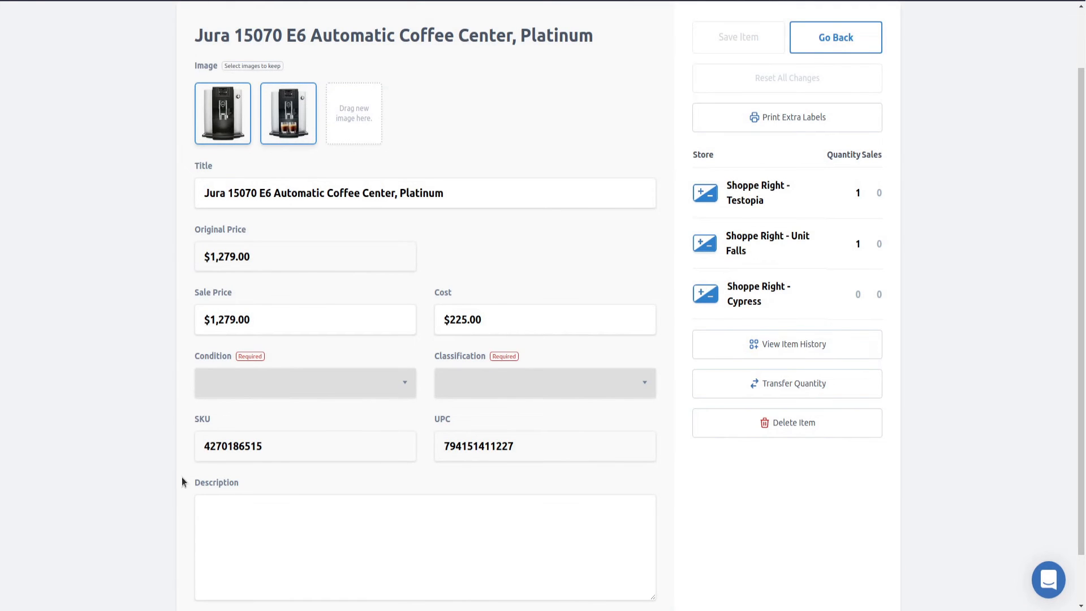
scroll(279, 218, up, 2)
scroll(273, 442, down, 2)
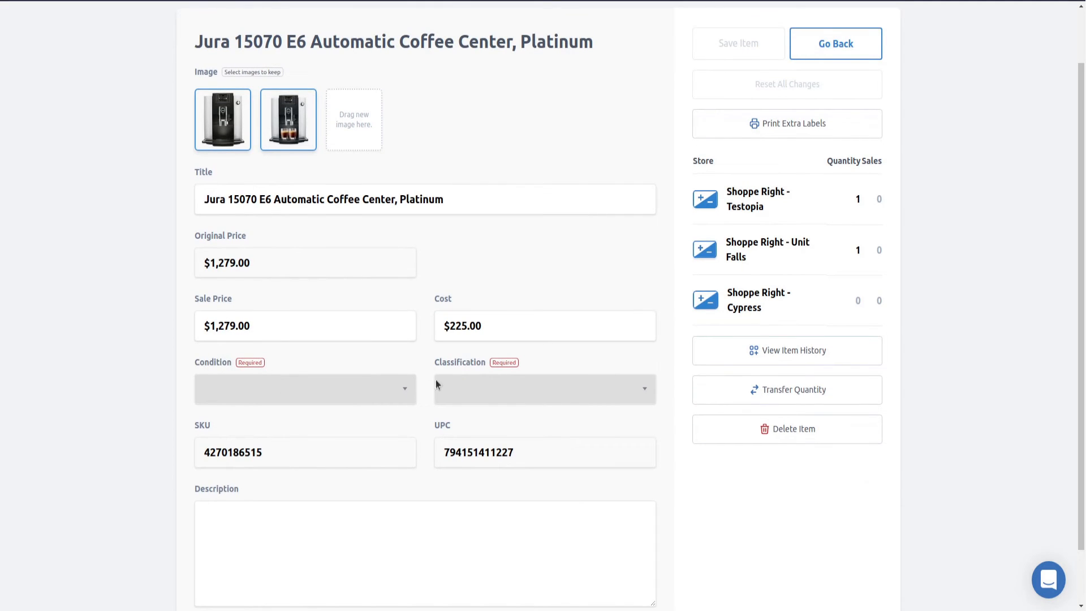
scroll(457, 366, up, 1)
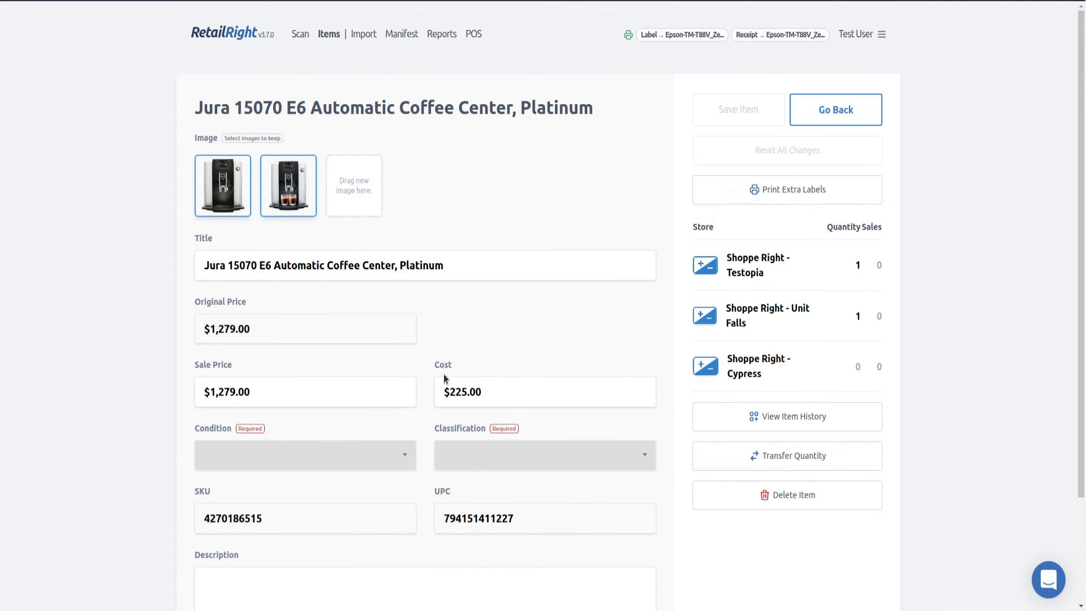
scroll(446, 375, down, 2)
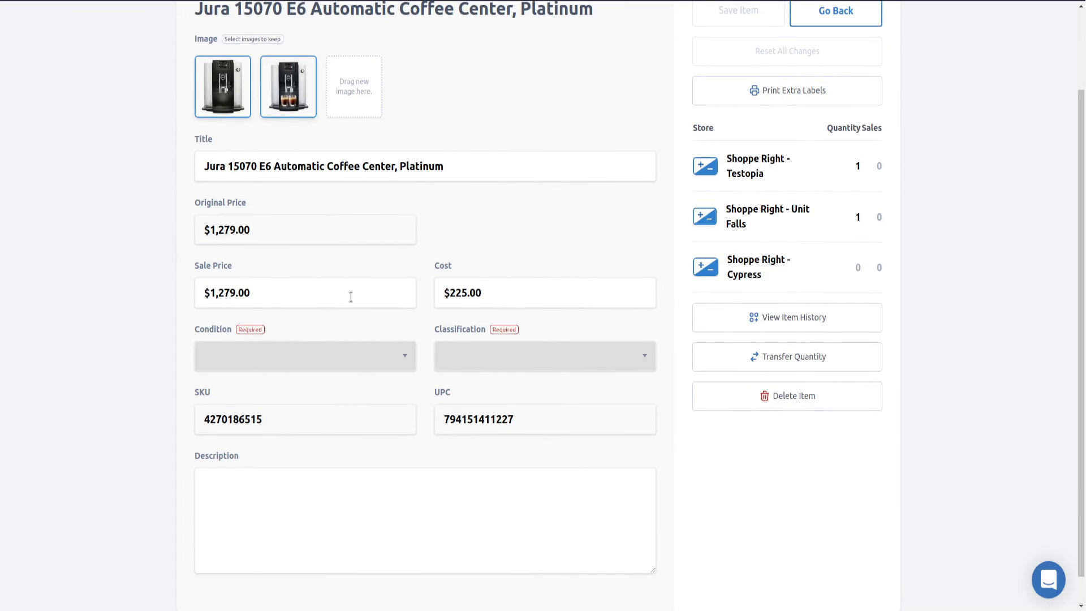
scroll(722, 229, up, 2)
Turn on Disable Classifications and Disable Conditions in the store settings.
click(854, 33)
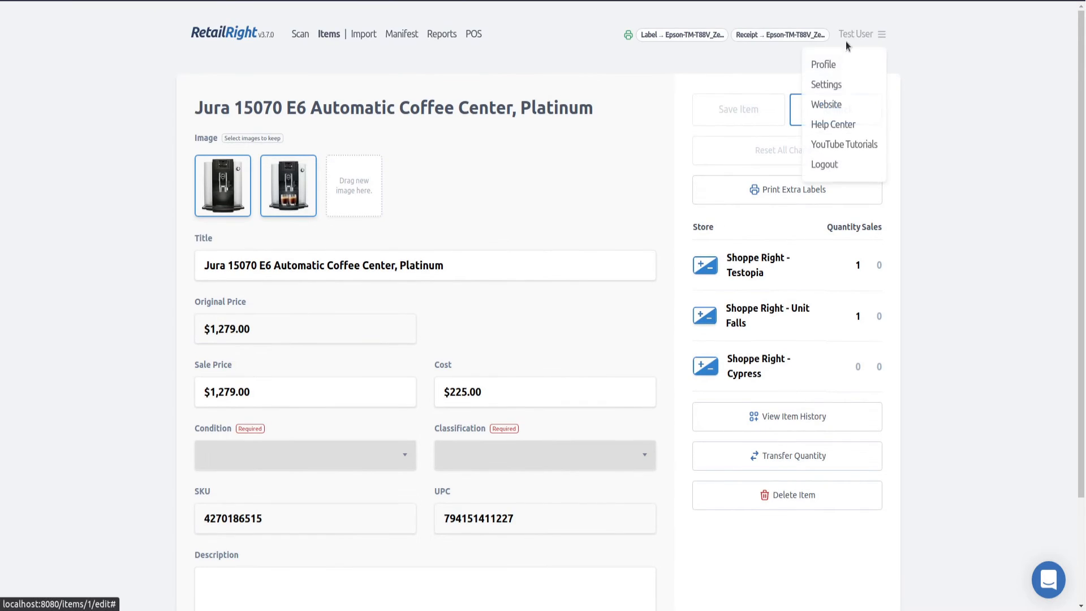
click(839, 86)
click(639, 110)
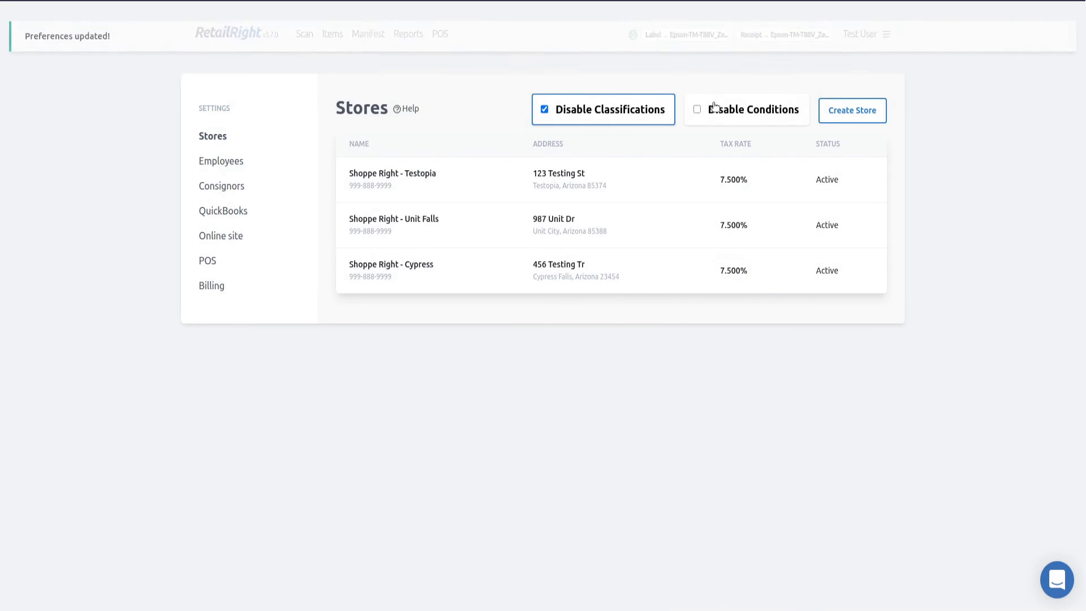
click(710, 109)
Open the Jura, ASUS and Dyson items in turn to examine the item form without condition and classification fields.
click(329, 34)
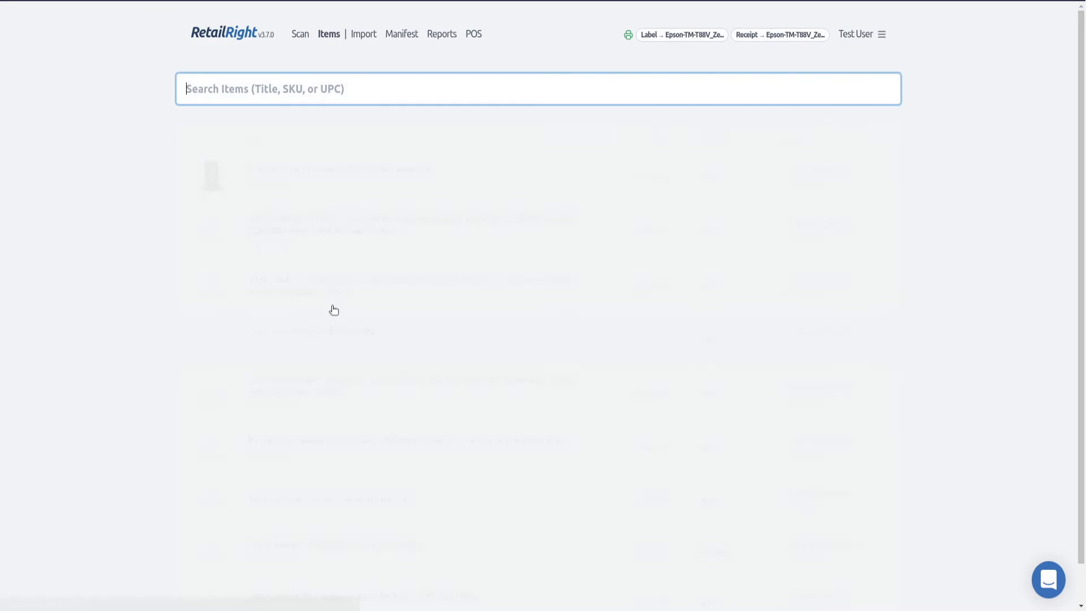
click(347, 187)
scroll(468, 284, down, 2)
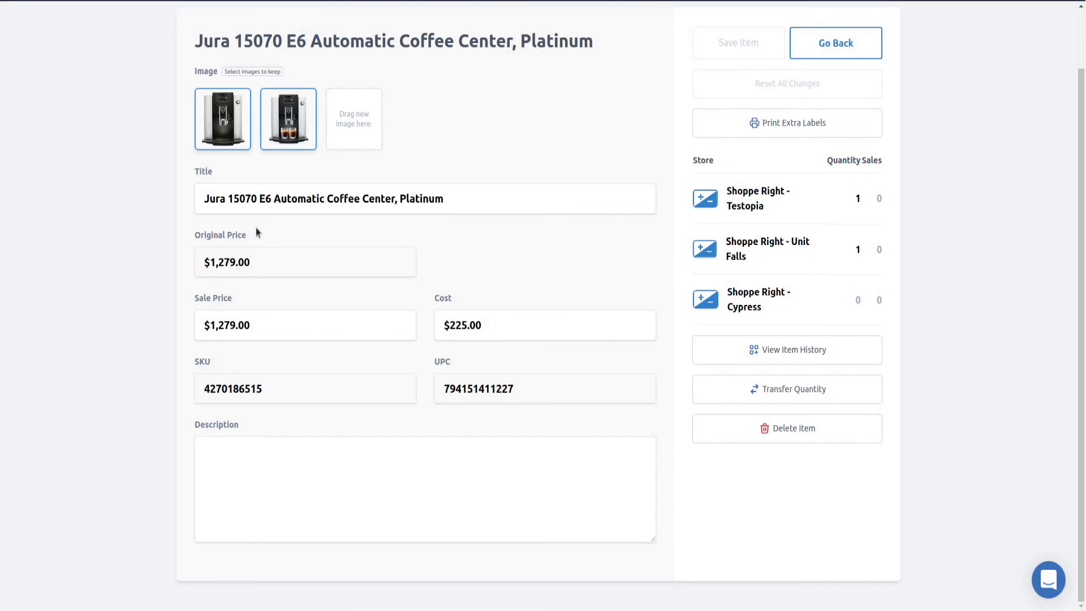
scroll(256, 227, up, 2)
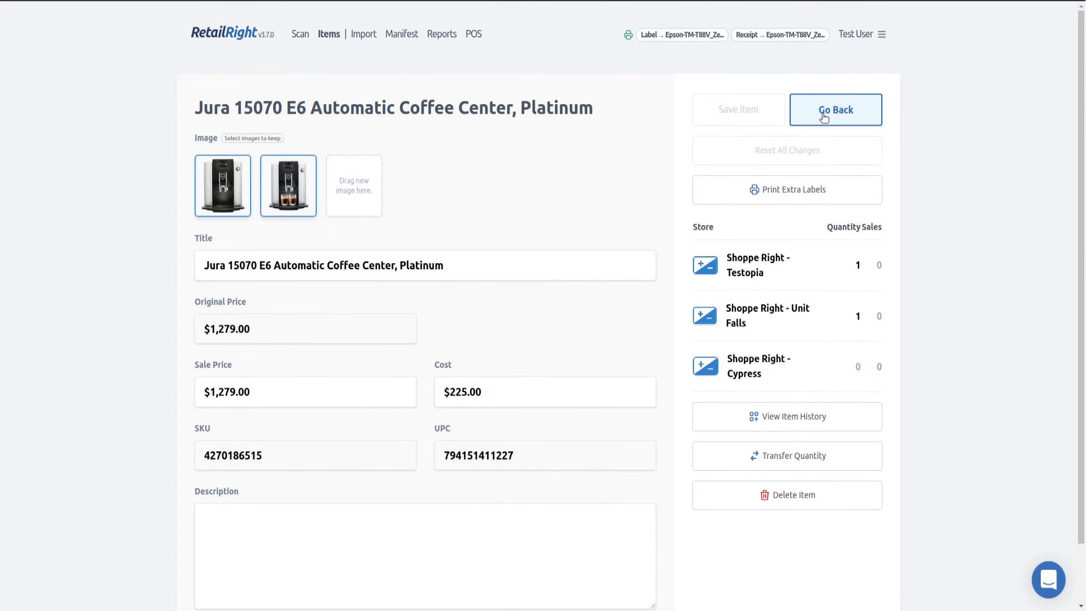
click(846, 113)
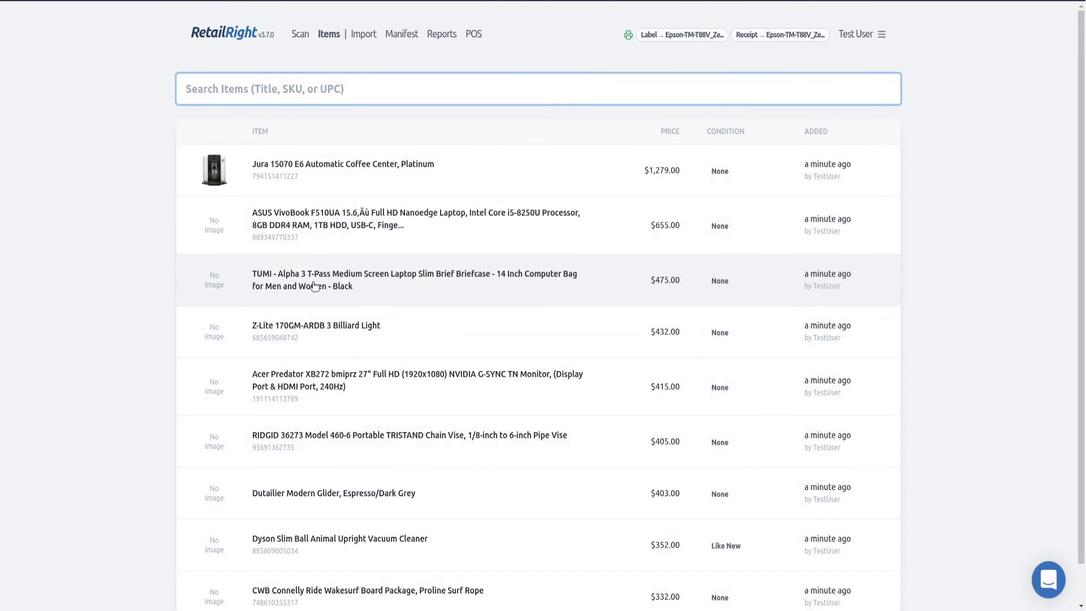
scroll(316, 285, down, 1)
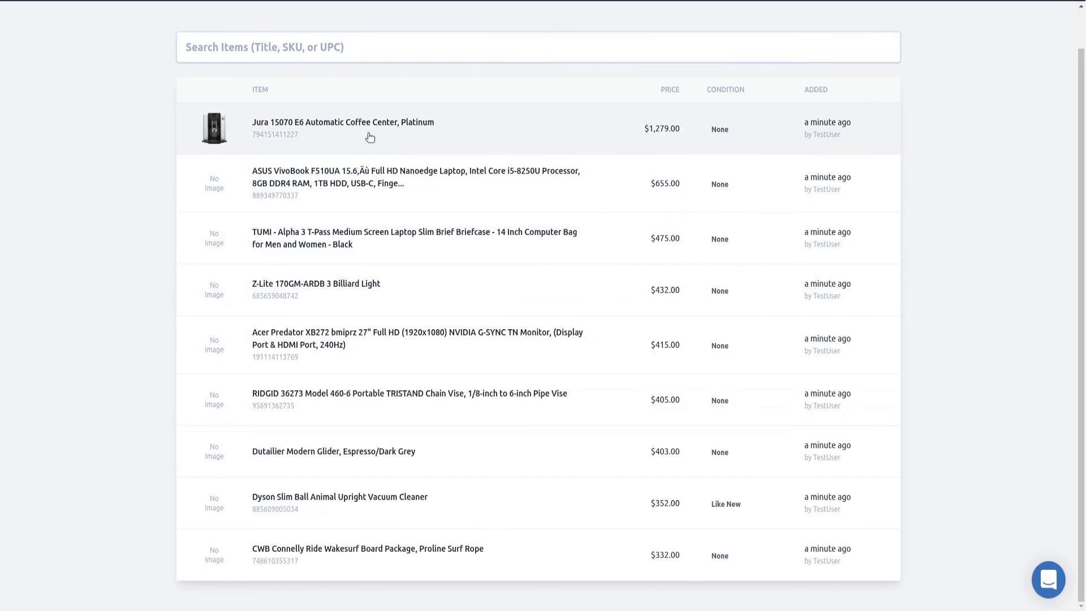
click(369, 137)
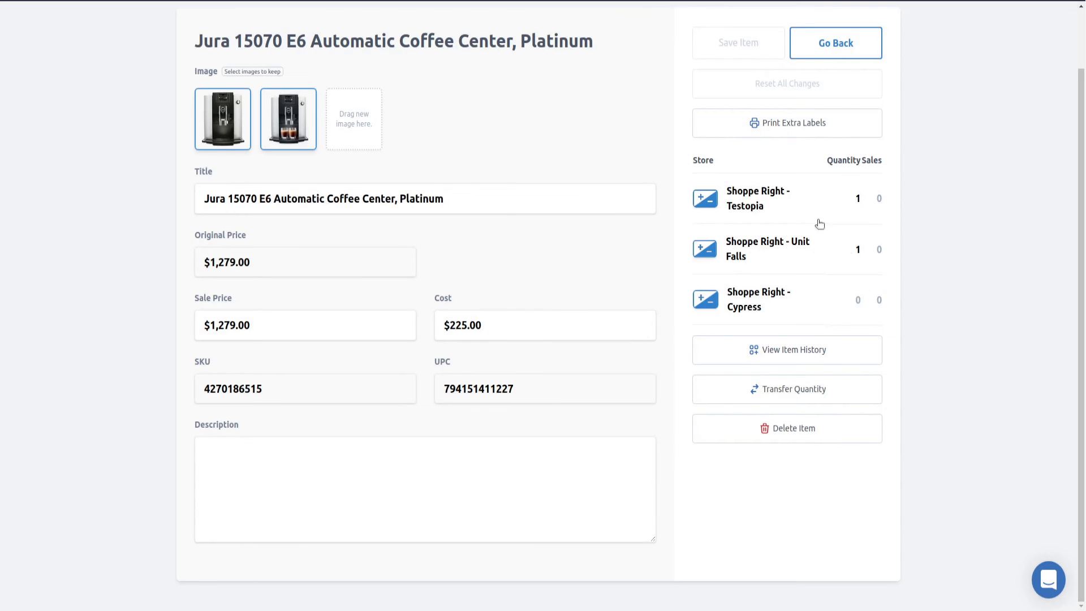
click(840, 50)
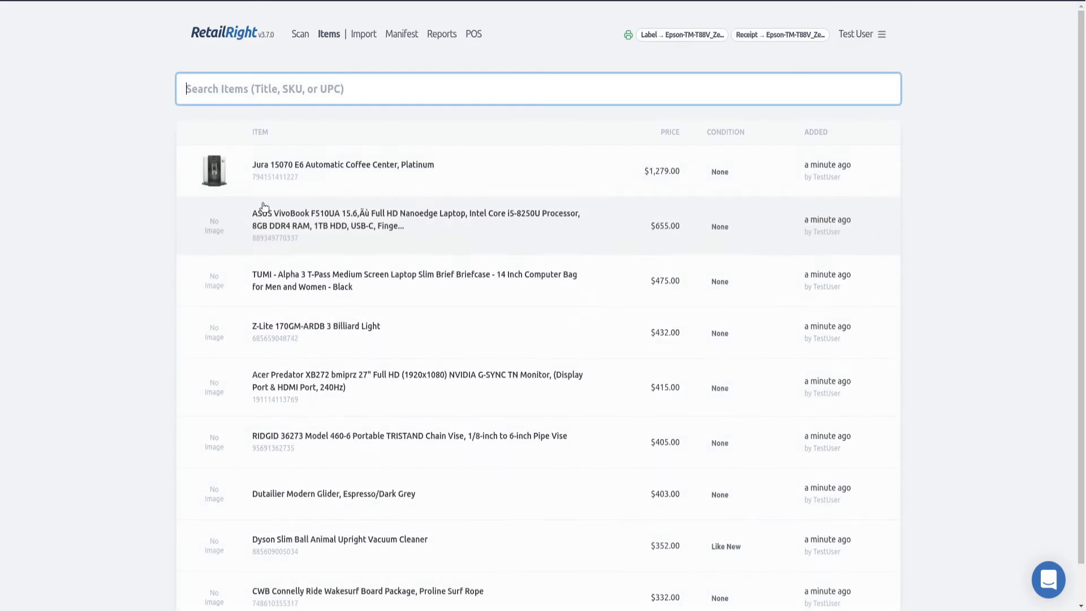
click(266, 233)
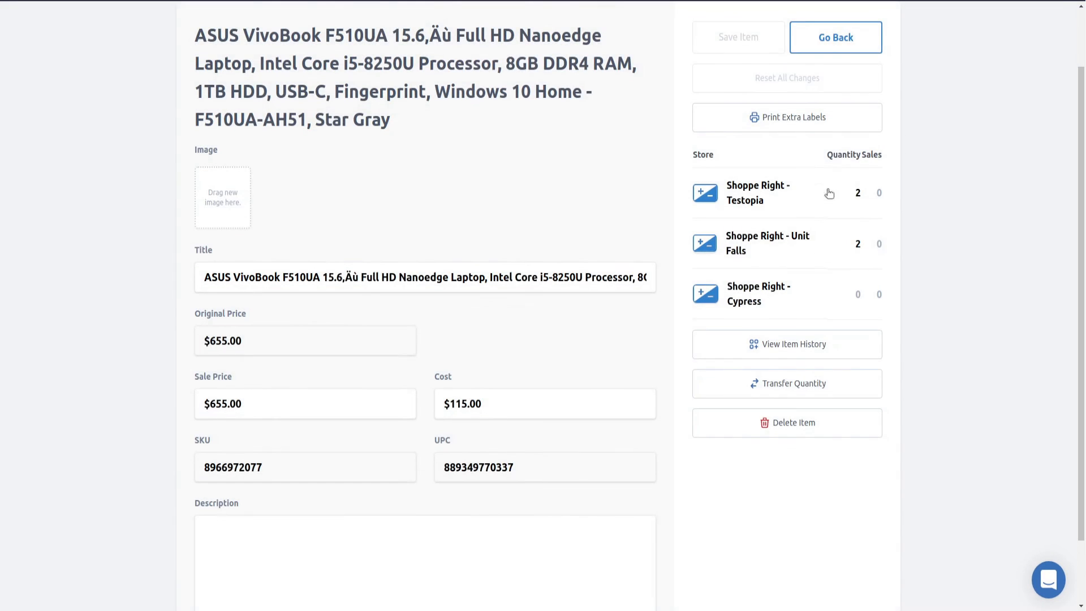
click(846, 35)
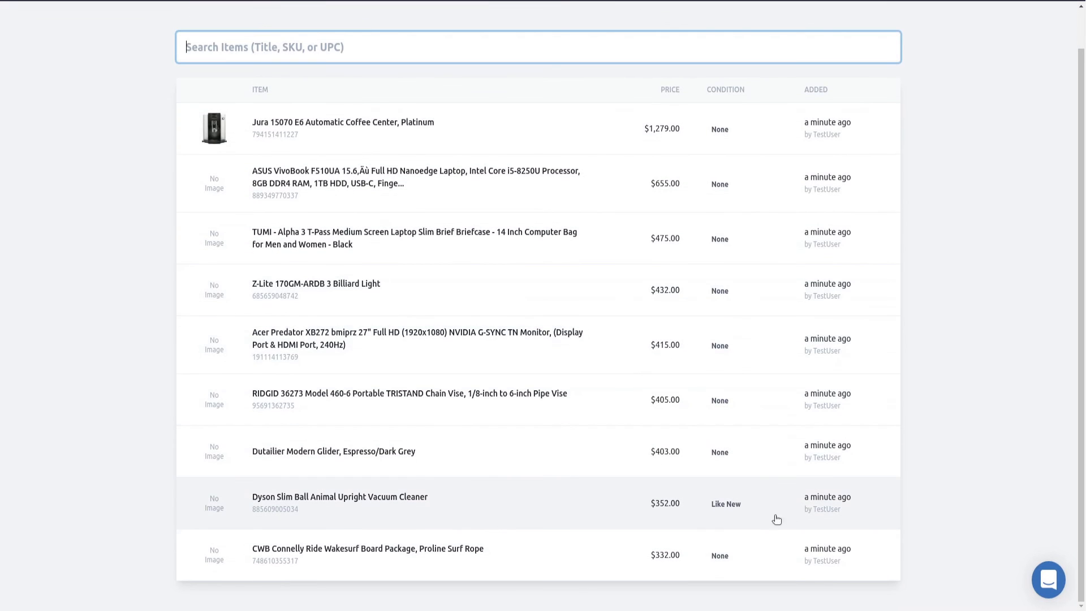
click(320, 501)
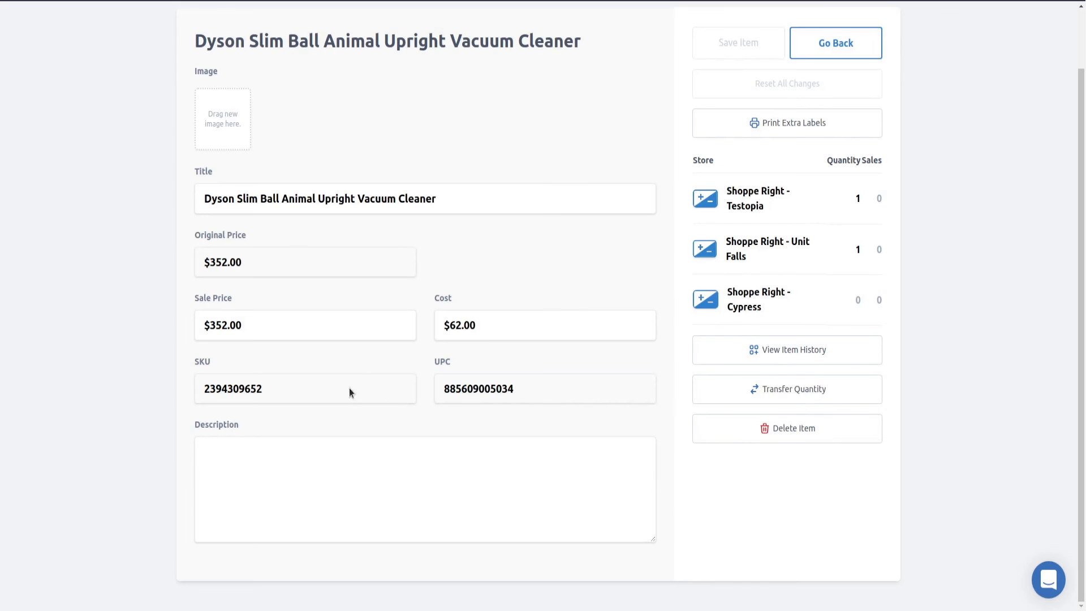
scroll(790, 245, up, 2)
Turn off Disable Classifications and Disable Conditions in the store settings and return to the items list.
click(855, 33)
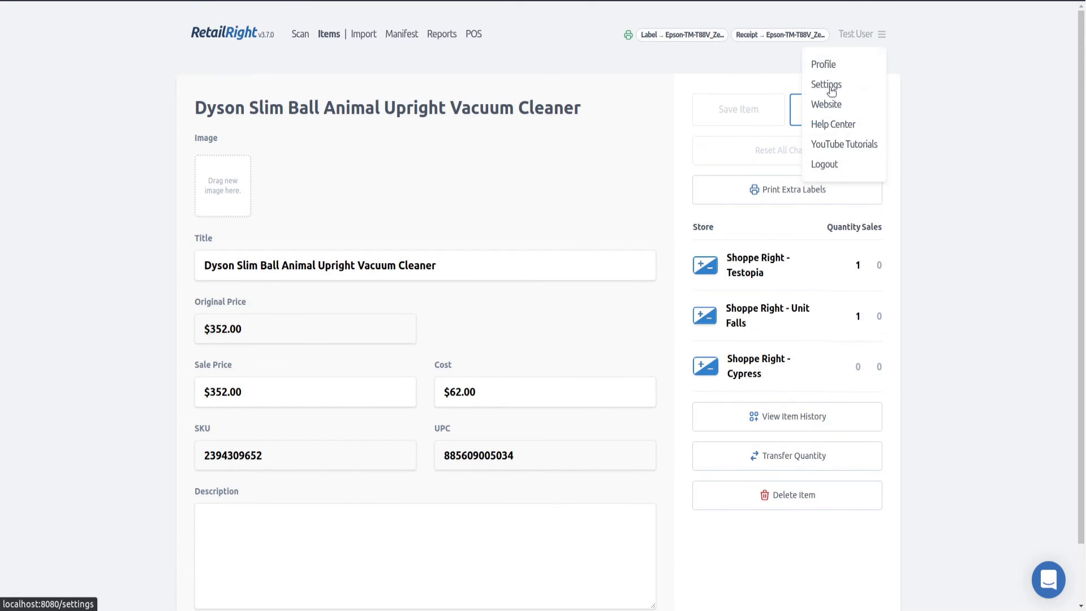
click(828, 85)
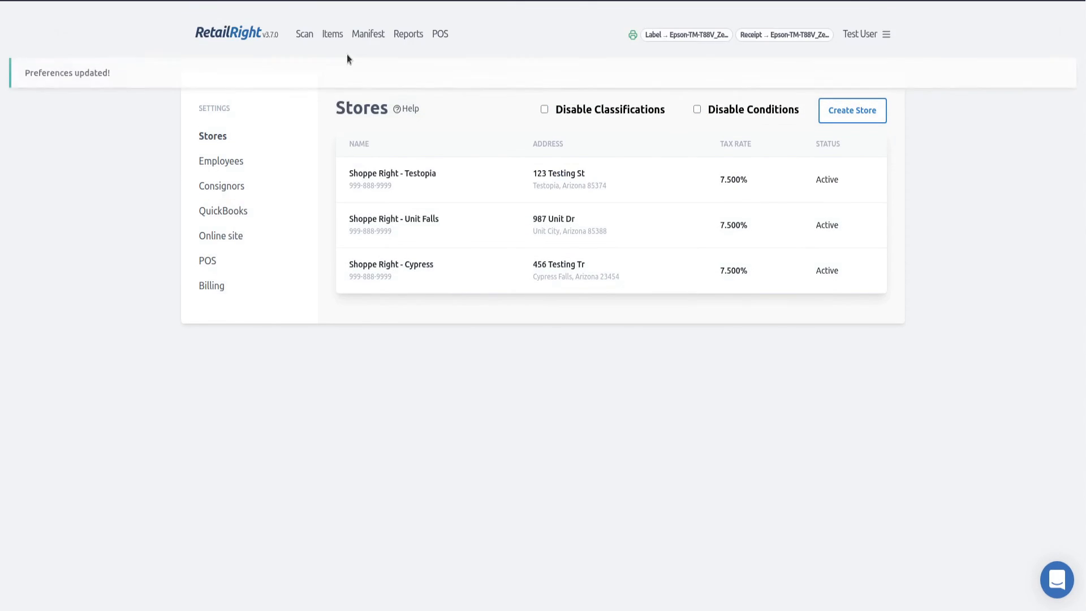
click(333, 34)
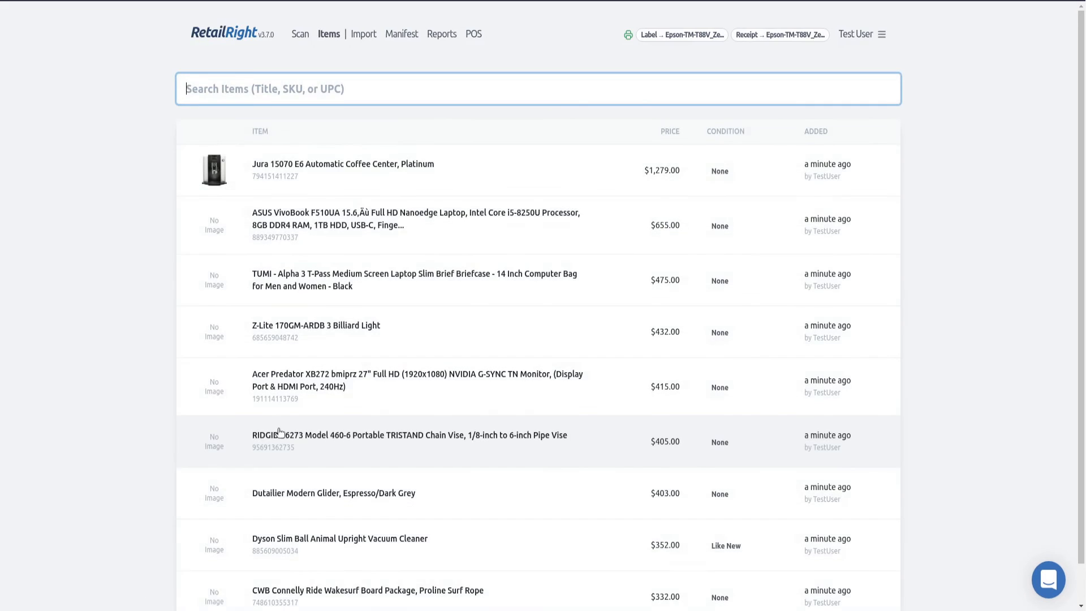
Open the Dyson Slim Ball vacuum item and examine its Condition and Classification values.
scroll(279, 433, down, 1)
click(279, 514)
scroll(435, 387, down, 1)
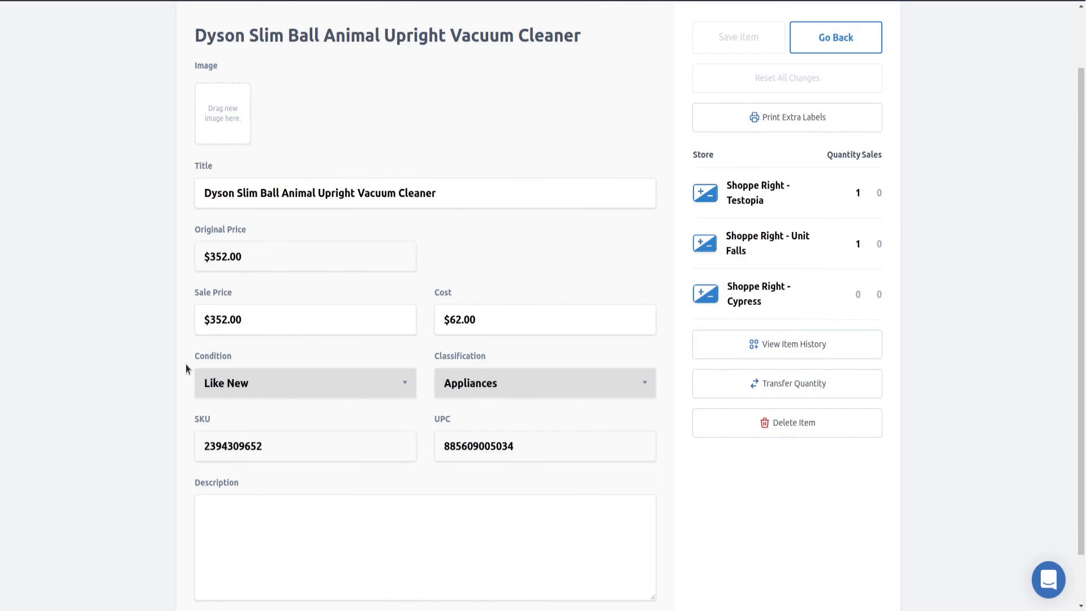
scroll(186, 368, down, 1)
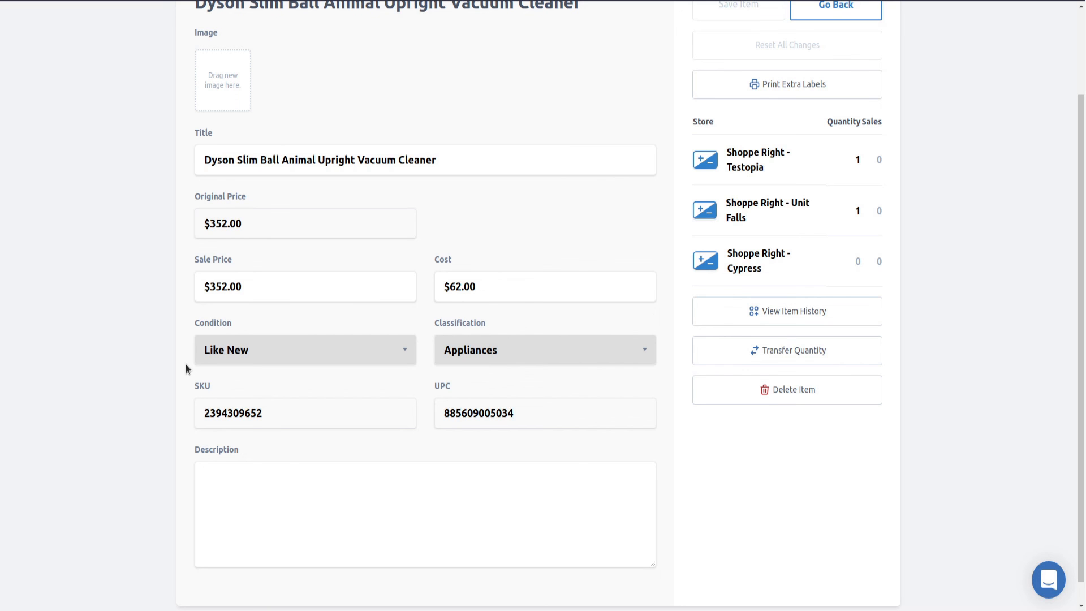
scroll(314, 291, up, 2)
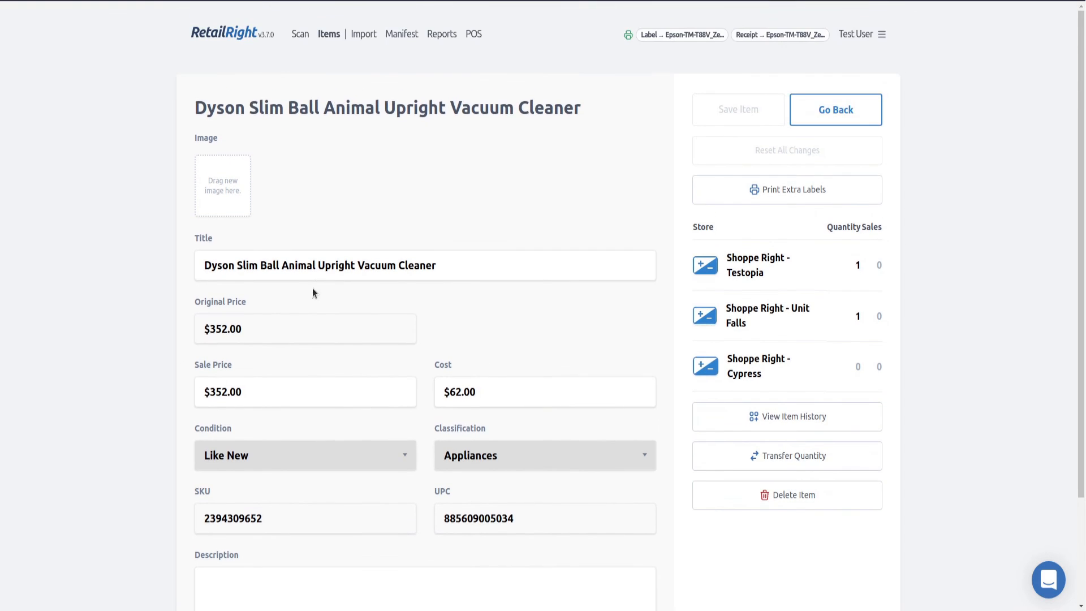
scroll(301, 273, down, 2)
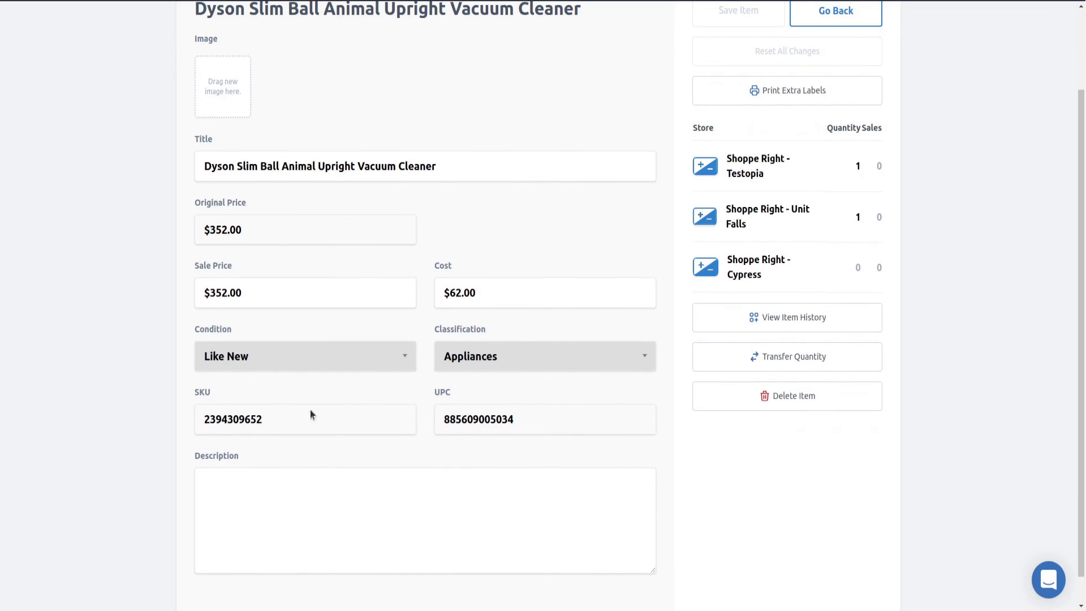
scroll(235, 314, up, 2)
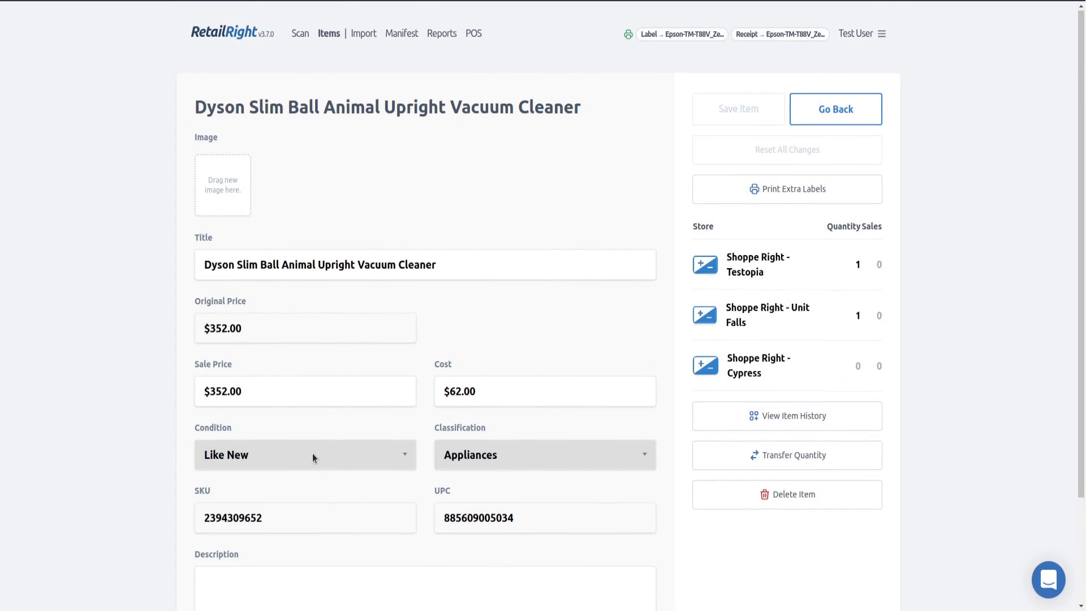
scroll(396, 444, down, 1)
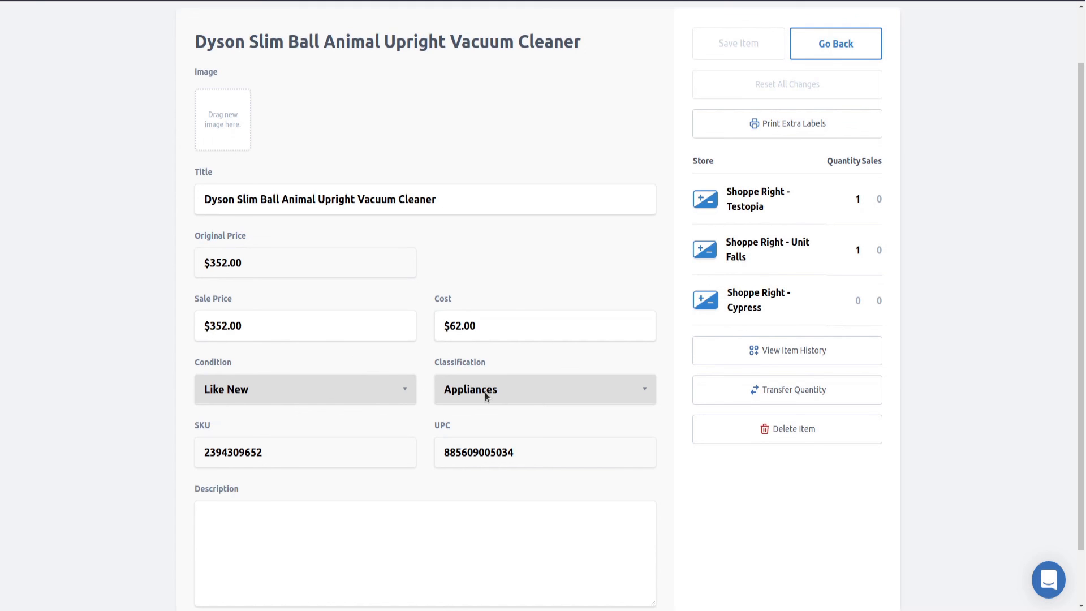
scroll(483, 317, up, 1)
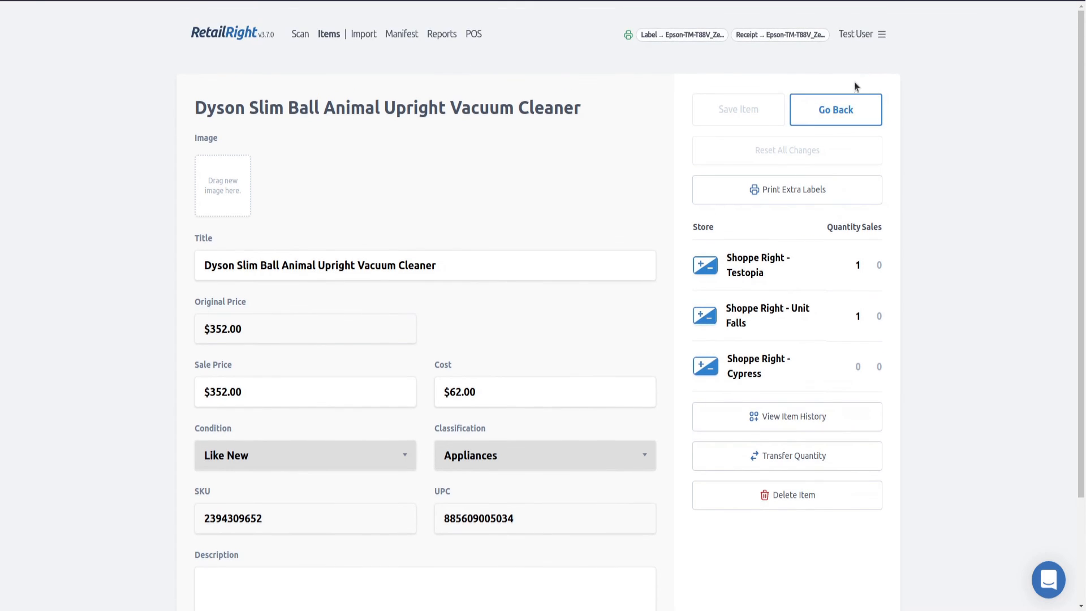
click(835, 109)
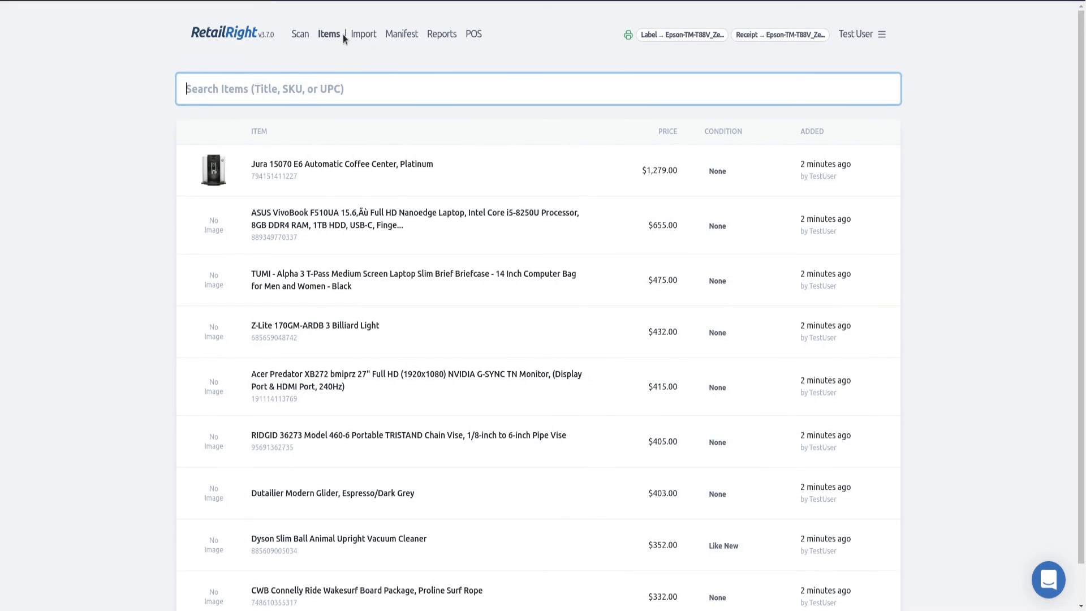